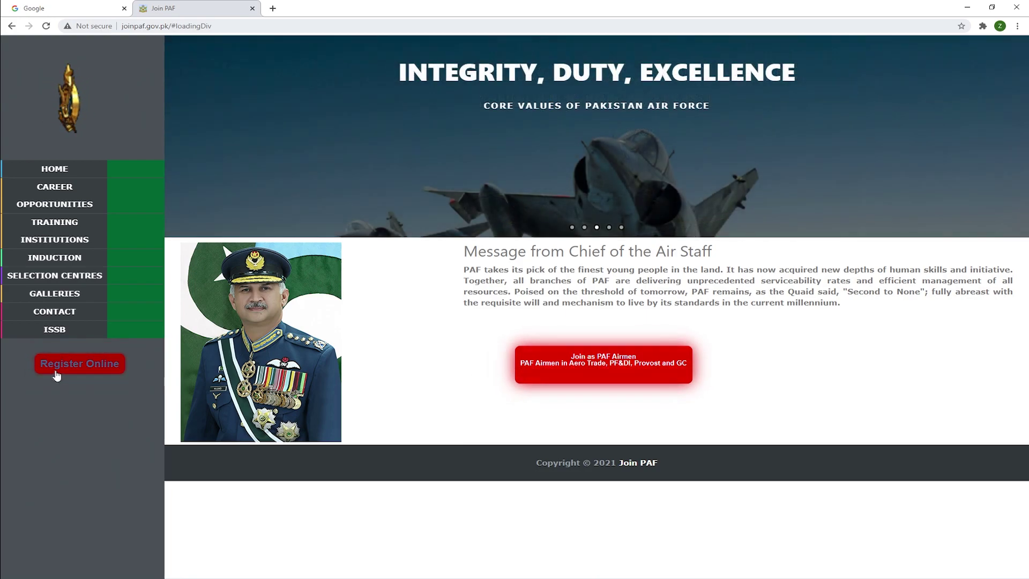
Start online PAF Airmen registration by submitting the applicant's CNIC number without dashes.
{"action": "left_click", "coordinate": [599, 370]}
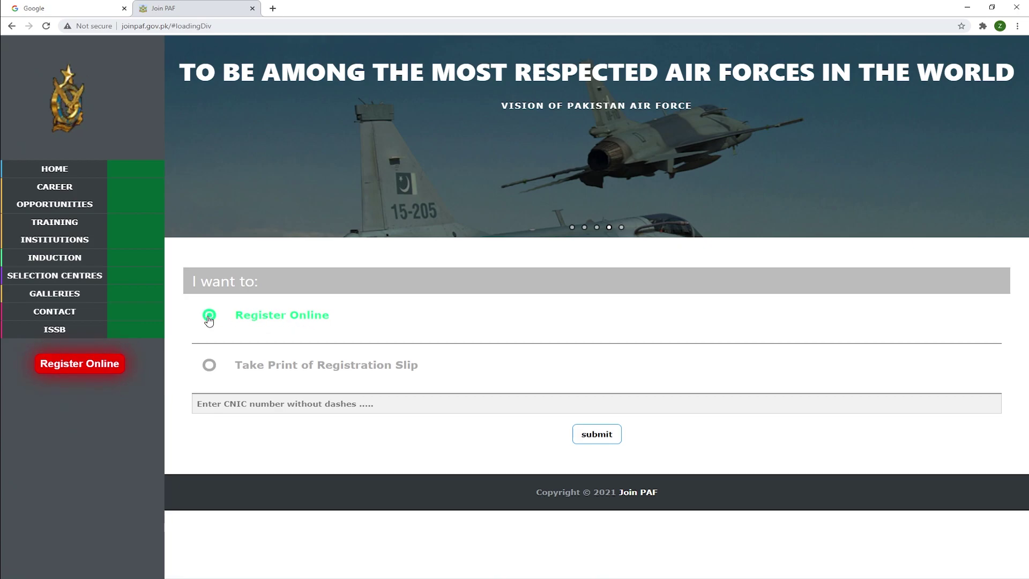
{"action": "left_click", "coordinate": [241, 404]}
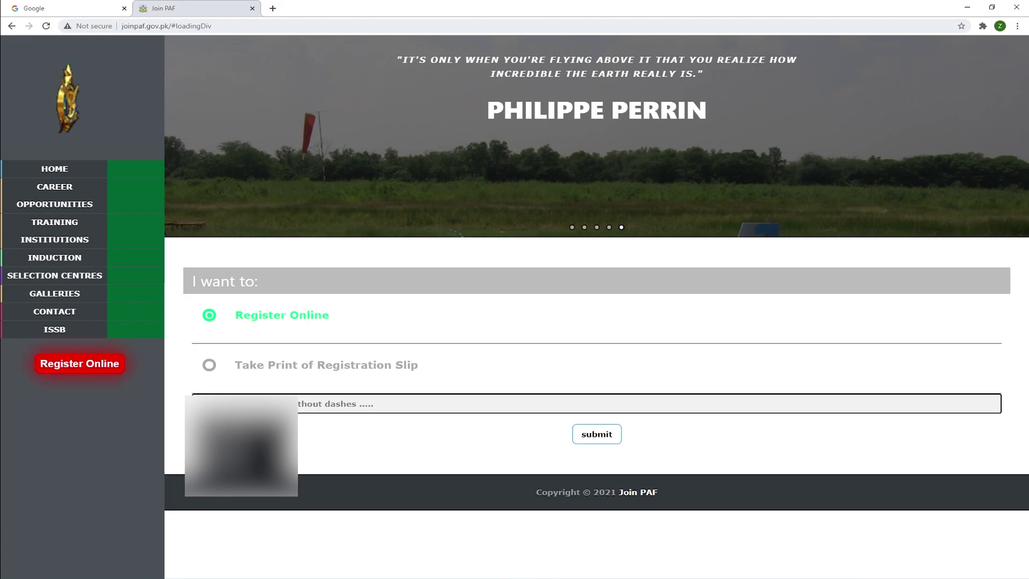
{"action": "left_click", "coordinate": [347, 444]}
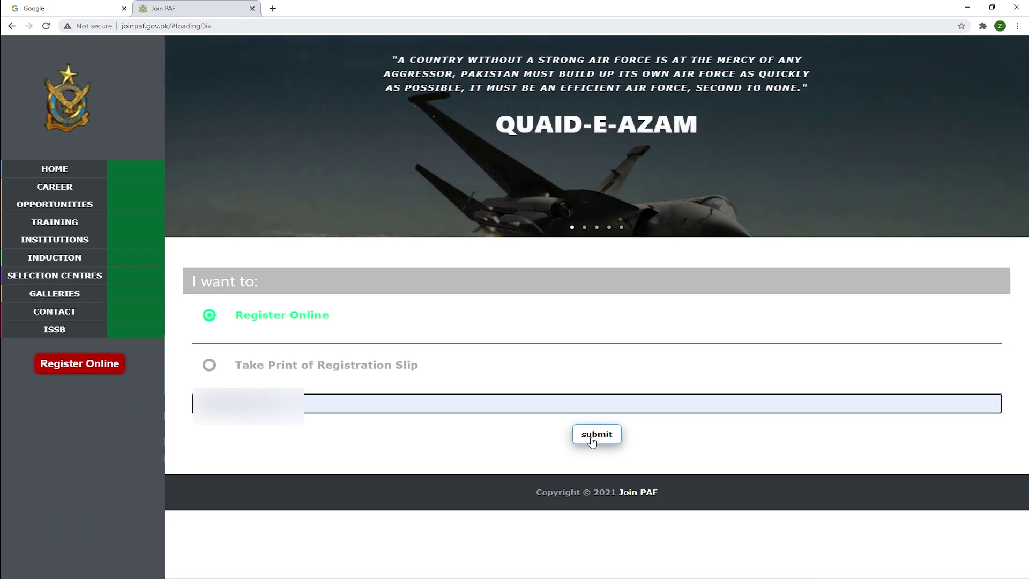
{"action": "left_click", "coordinate": [592, 437]}
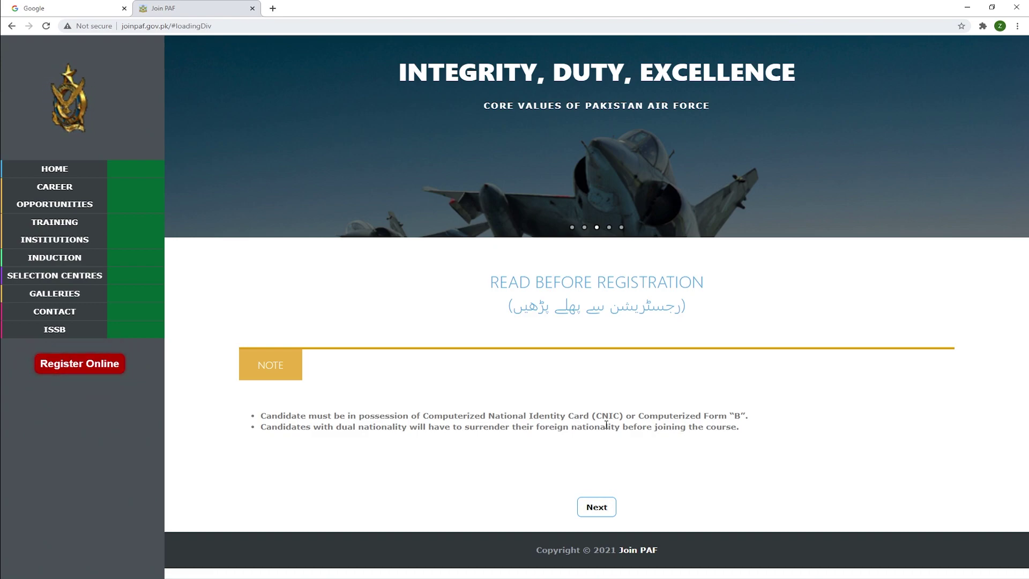
Continue past the registration note and the Ineligibility conditions to the offered courses.
{"action": "left_click", "coordinate": [601, 508]}
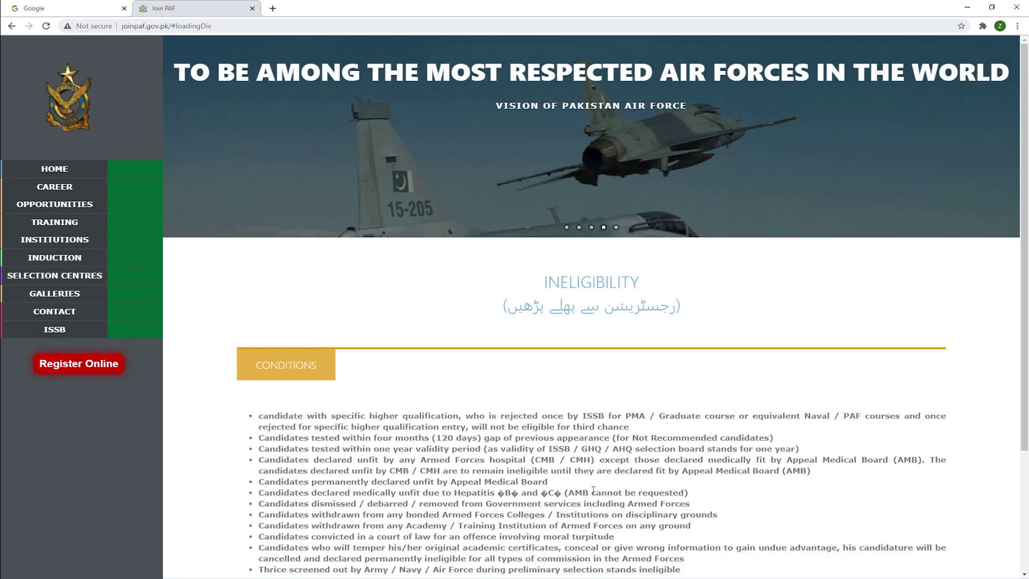
{"action": "scroll", "coordinate": [439, 362], "scroll_direction": "down", "scroll_amount": 3}
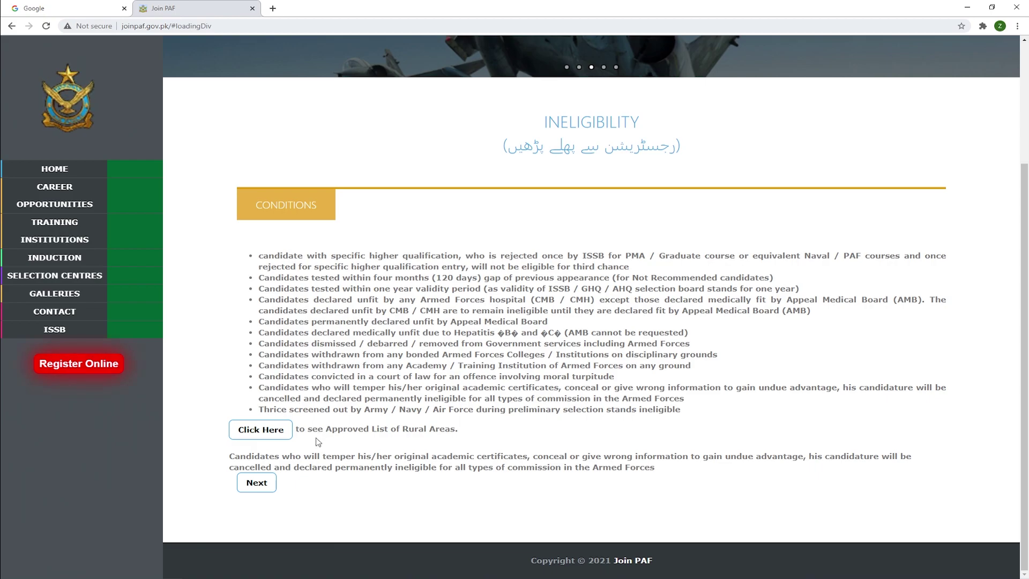
{"action": "left_click", "coordinate": [255, 484]}
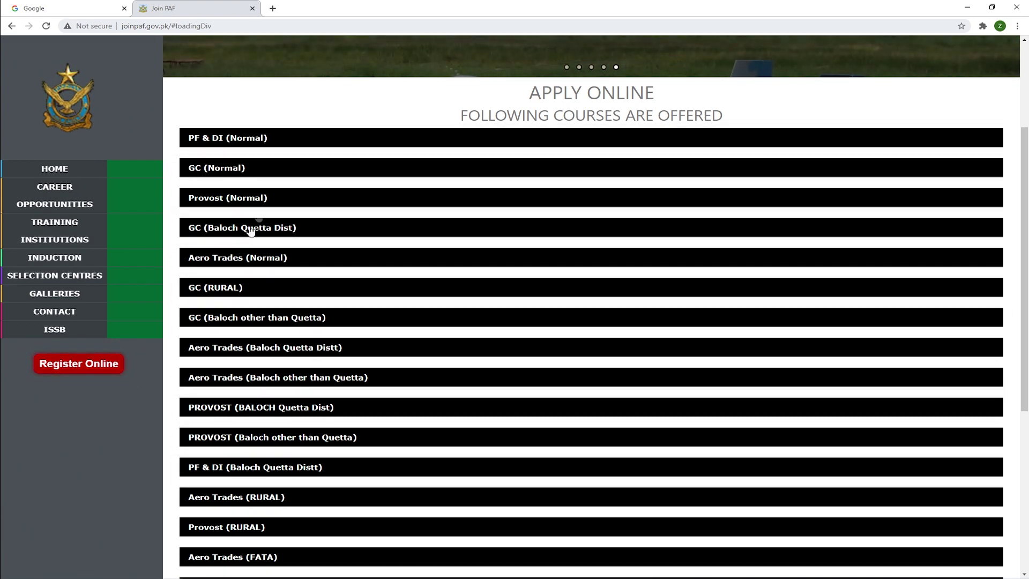
{"action": "scroll", "coordinate": [341, 338], "scroll_direction": "down", "scroll_amount": 5}
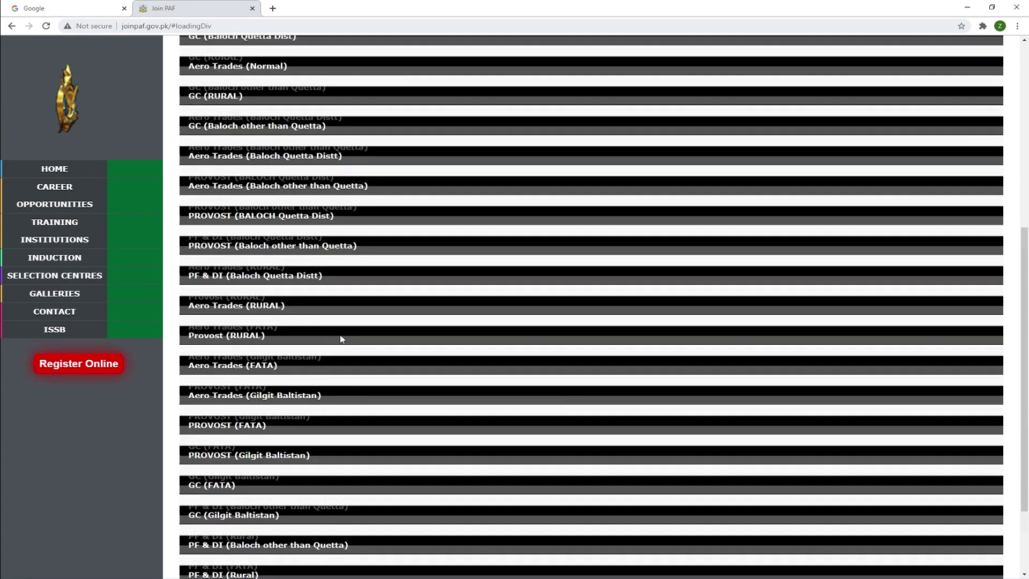
{"action": "scroll", "coordinate": [340, 339], "scroll_direction": "up", "scroll_amount": 8}
{"action": "scroll", "coordinate": [341, 343], "scroll_direction": "down", "scroll_amount": 3}
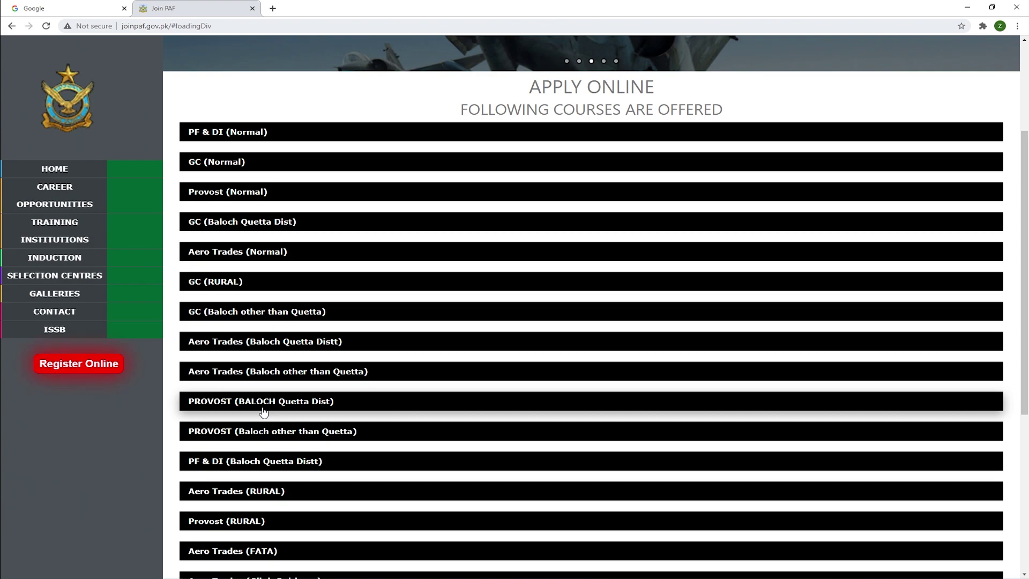
Scroll through the course list and expand the GC (Normal) course bar.
{"action": "scroll", "coordinate": [263, 412], "scroll_direction": "down", "scroll_amount": 6}
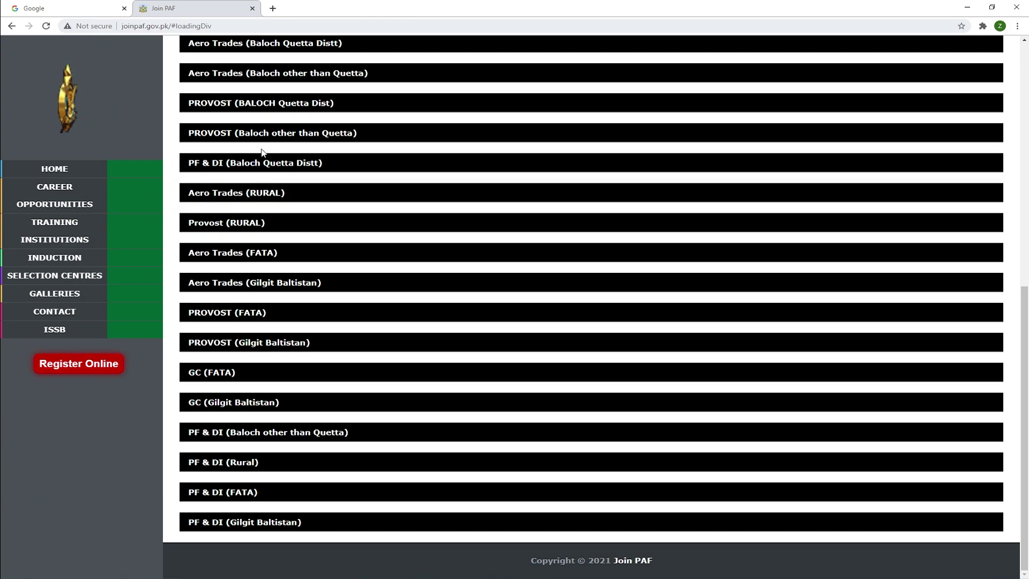
{"action": "scroll", "coordinate": [274, 155], "scroll_direction": "up", "scroll_amount": 2}
{"action": "scroll", "coordinate": [301, 182], "scroll_direction": "up", "scroll_amount": 2}
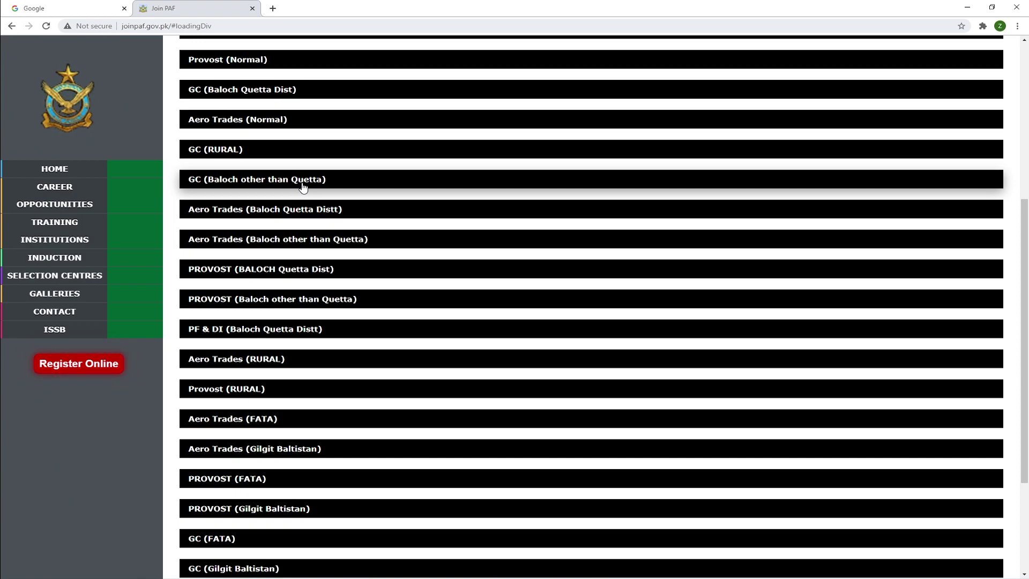
{"action": "scroll", "coordinate": [324, 207], "scroll_direction": "up", "scroll_amount": 5}
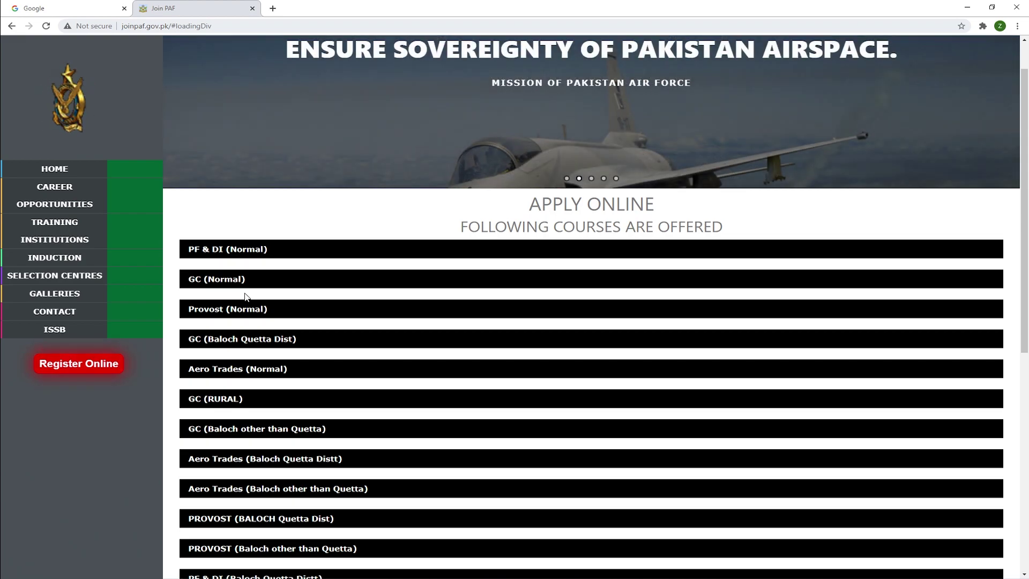
{"action": "scroll", "coordinate": [247, 297], "scroll_direction": "down", "scroll_amount": 3}
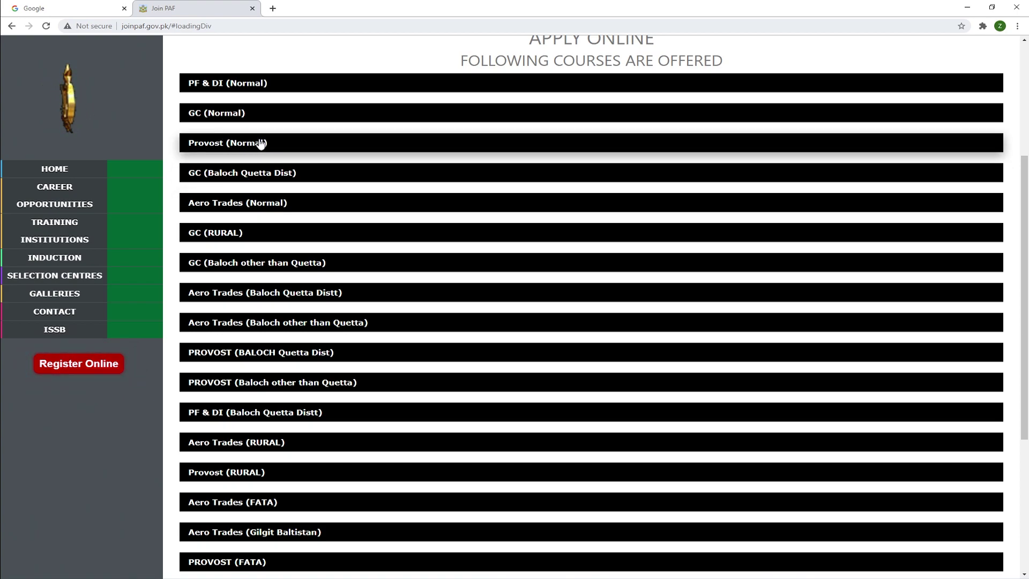
{"action": "left_click", "coordinate": [225, 112]}
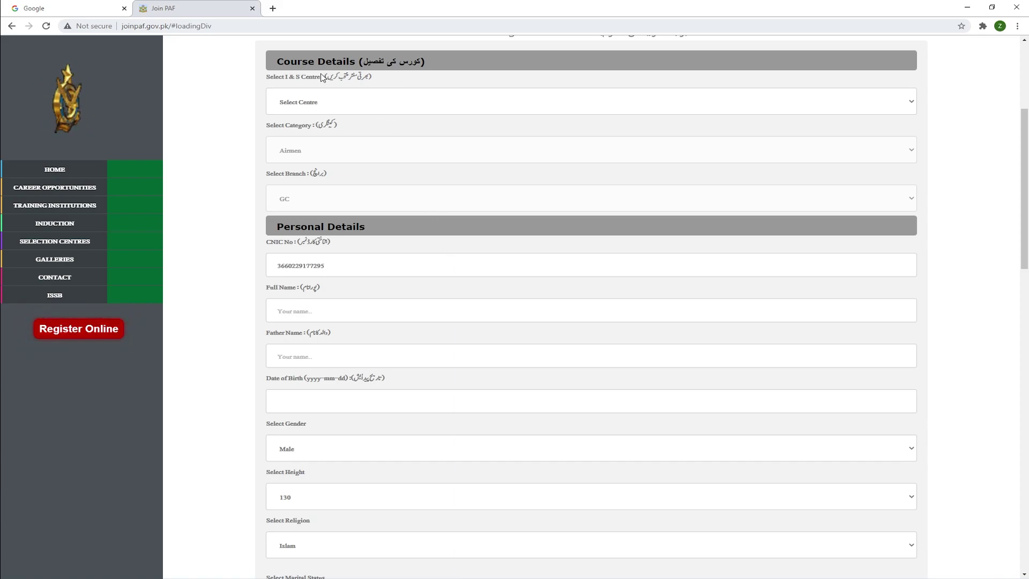
Choose Multan in the Select I & S Centre dropdown.
{"action": "left_click", "coordinate": [329, 103]}
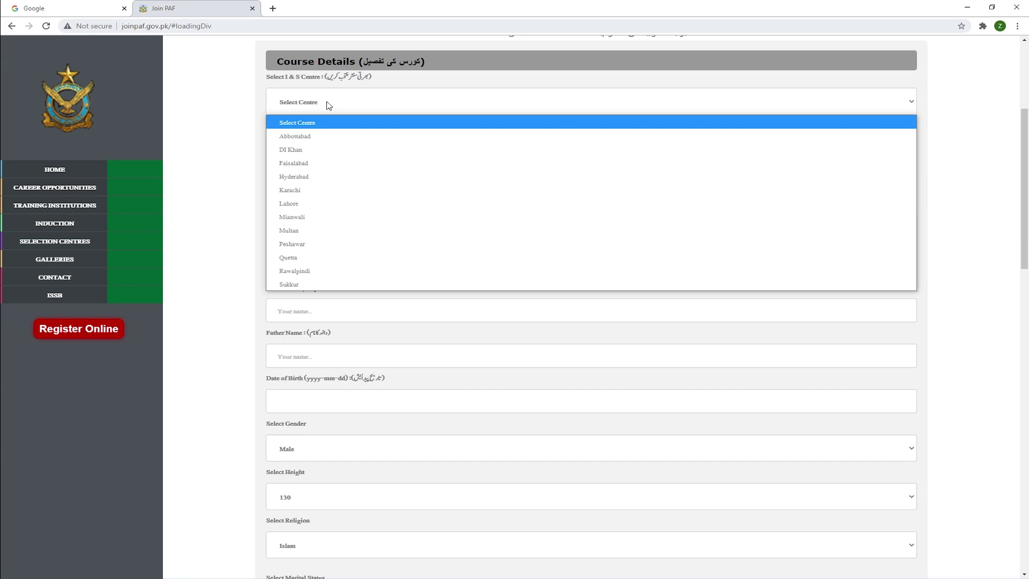
{"action": "key", "text": "m"}
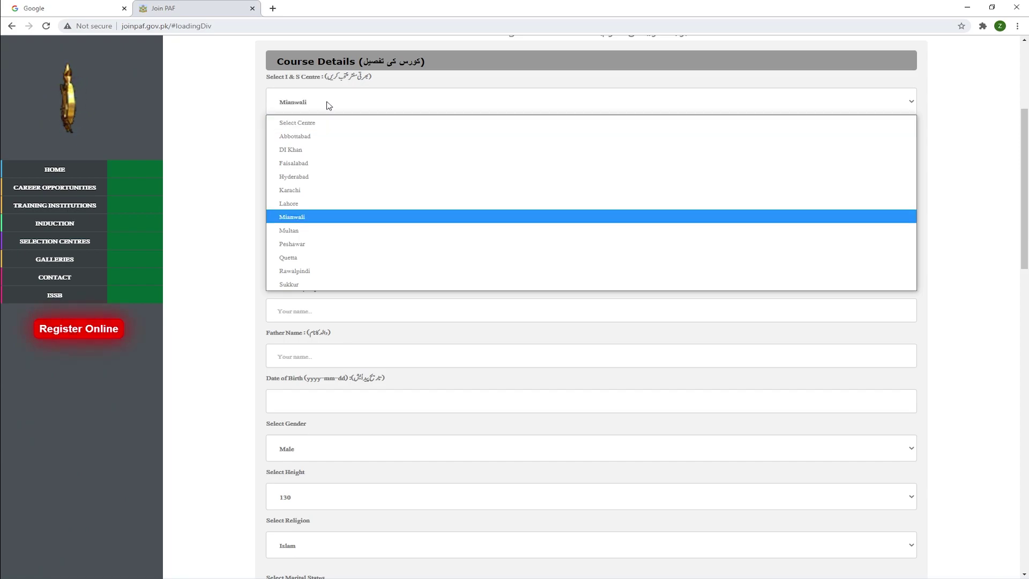
{"action": "left_click", "coordinate": [302, 231]}
{"action": "left_click", "coordinate": [299, 156]}
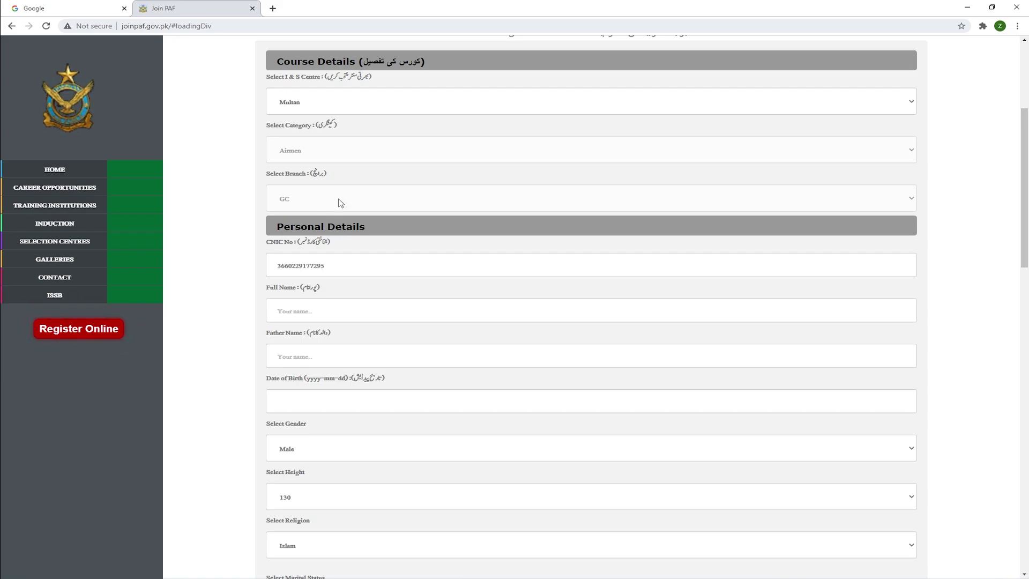
Enter the applicant's full name and father's name in Personal Details.
{"action": "scroll", "coordinate": [352, 203], "scroll_direction": "down", "scroll_amount": 2}
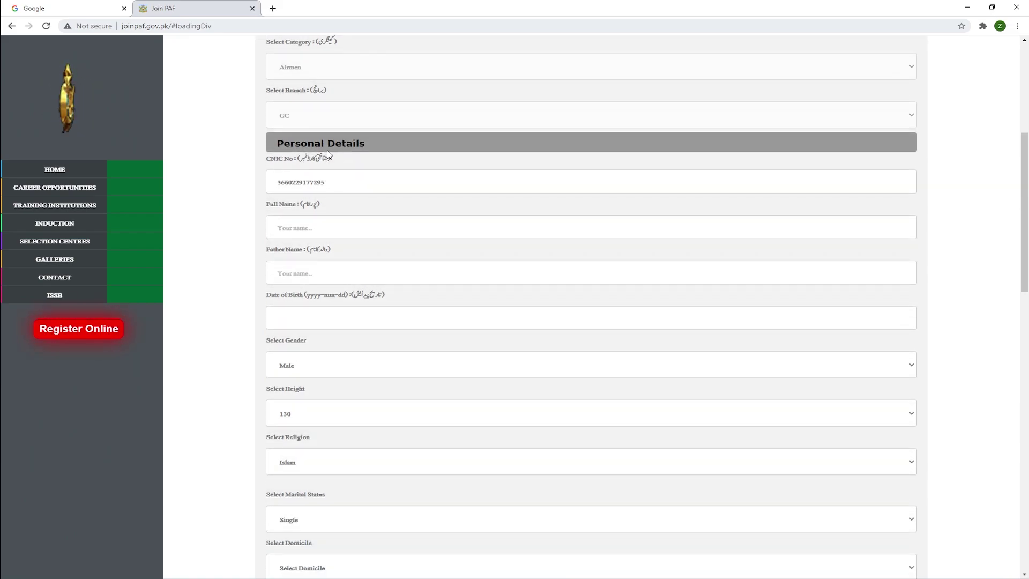
{"action": "scroll", "coordinate": [329, 154], "scroll_direction": "down", "scroll_amount": 1}
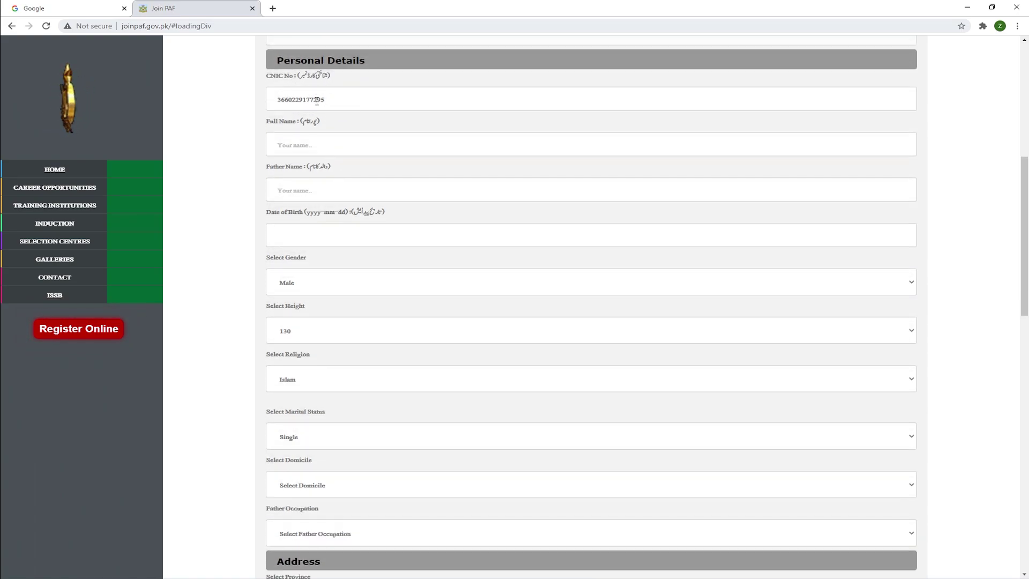
{"action": "left_click", "coordinate": [328, 100]}
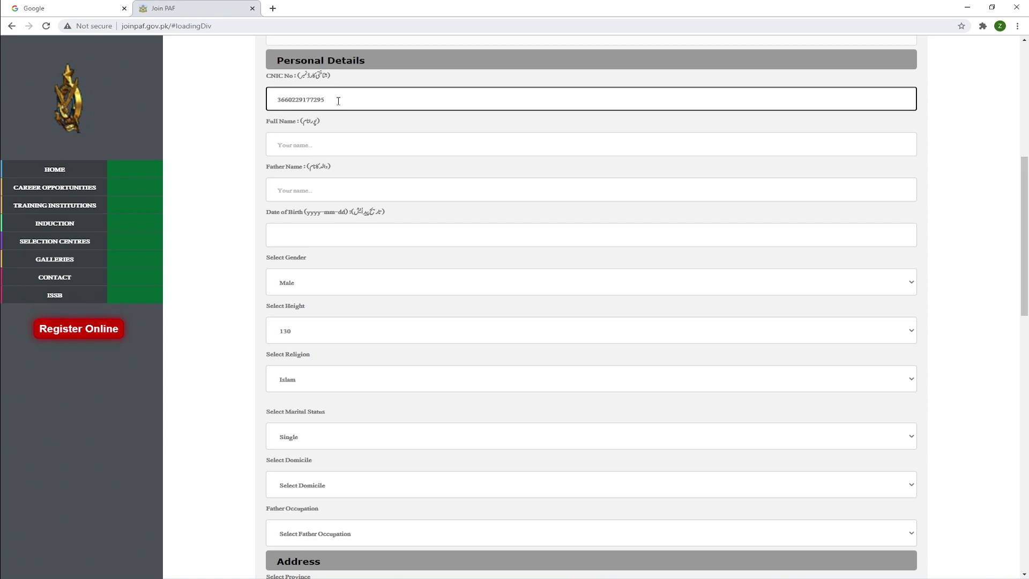
{"action": "left_click", "coordinate": [296, 144]}
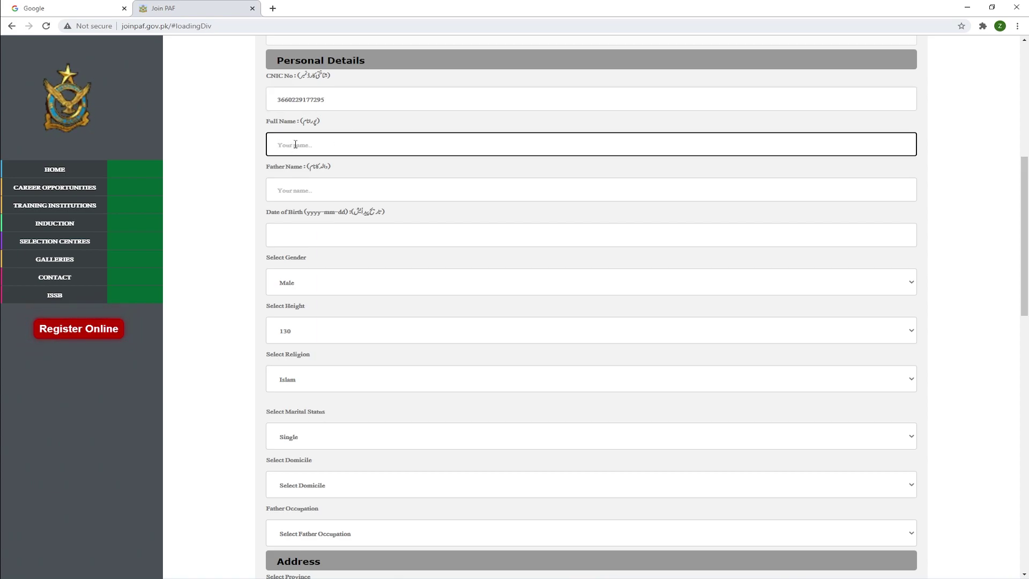
{"action": "left_click", "coordinate": [297, 189]}
Pick the applicant's date of birth from the calendar's year, month and day choices.
{"action": "left_click", "coordinate": [296, 234]}
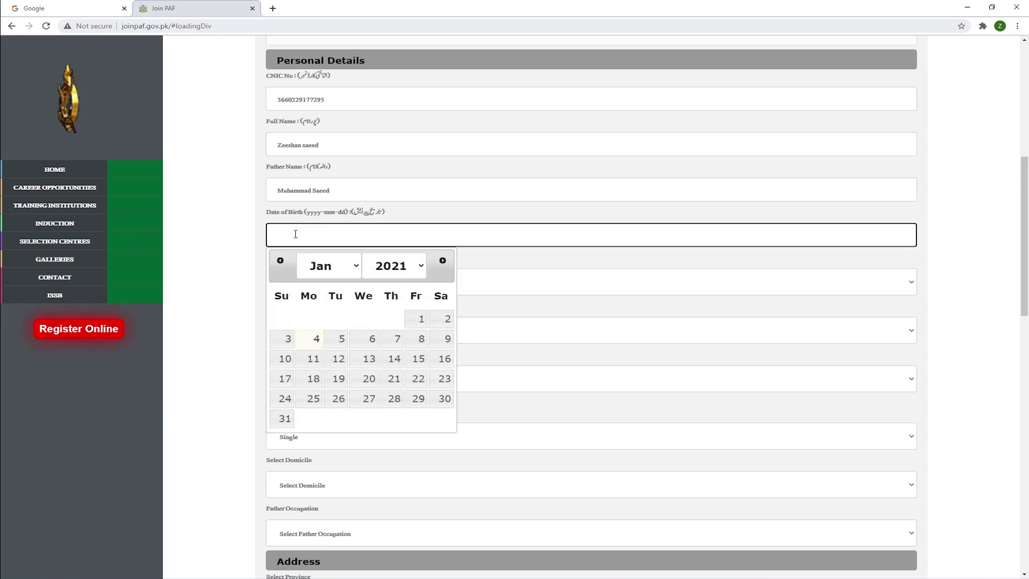
{"action": "left_click", "coordinate": [421, 267]}
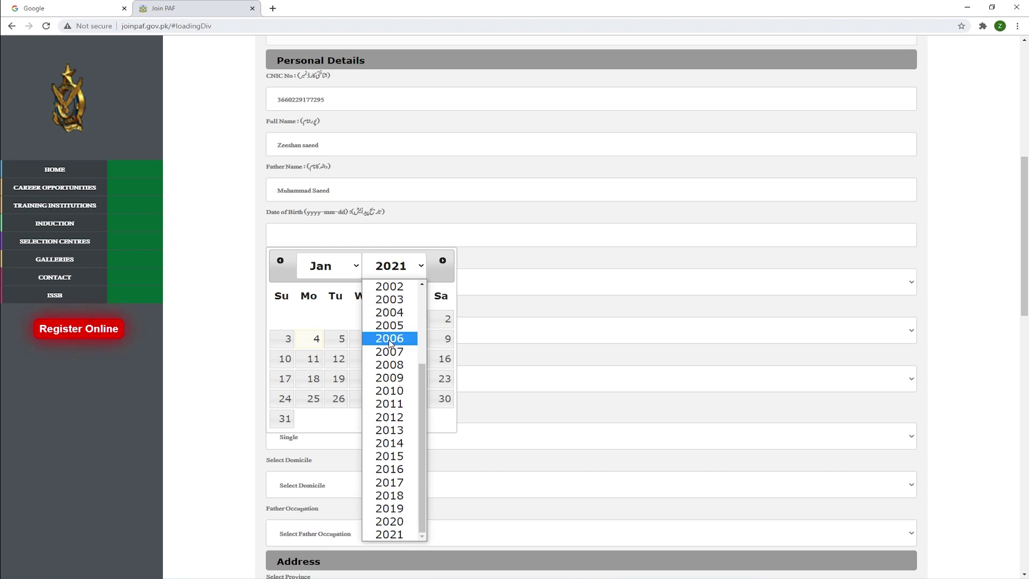
{"action": "scroll", "coordinate": [390, 377], "scroll_direction": "up", "scroll_amount": 3}
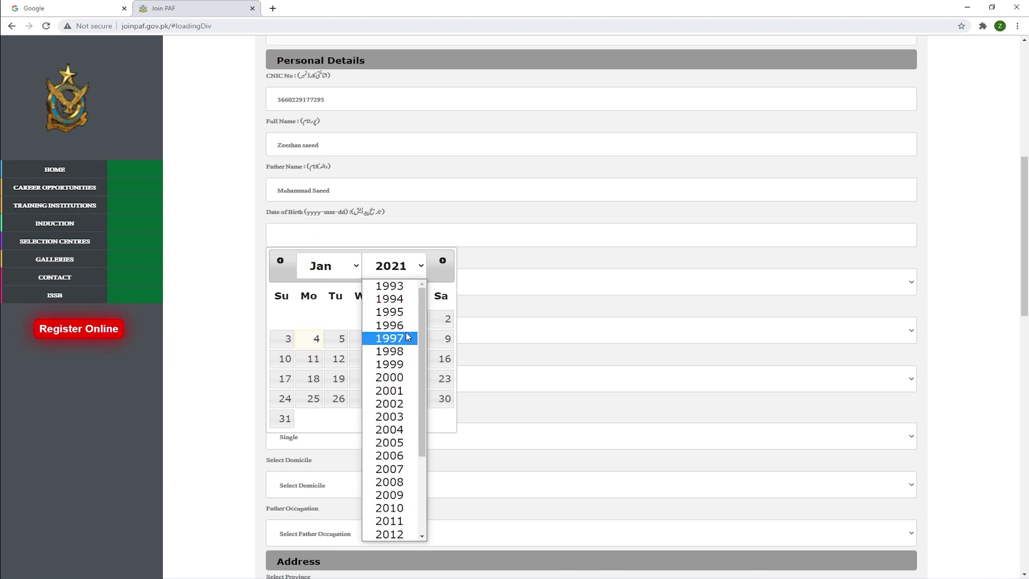
{"action": "left_click", "coordinate": [408, 366]}
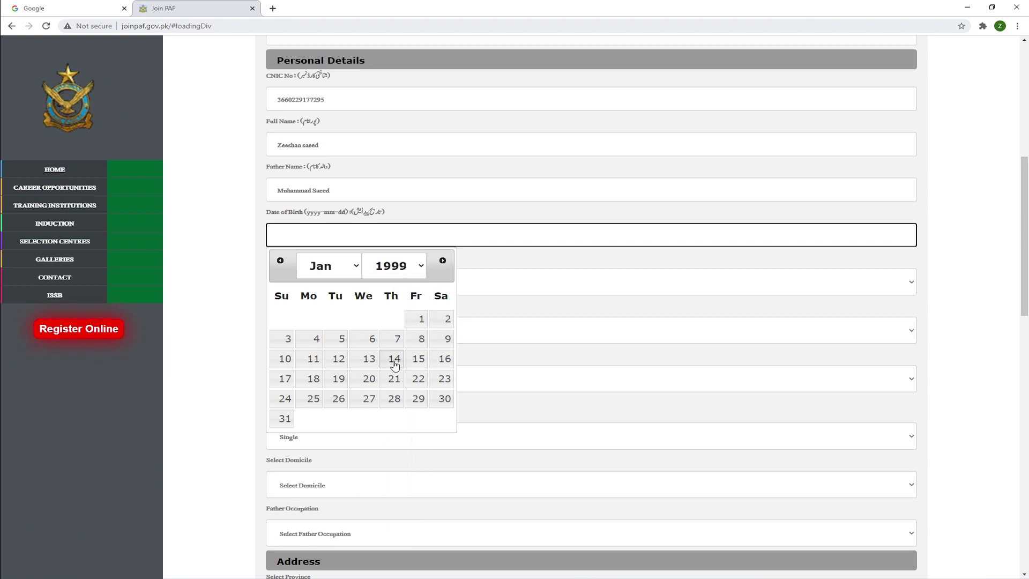
{"action": "left_click", "coordinate": [355, 272]}
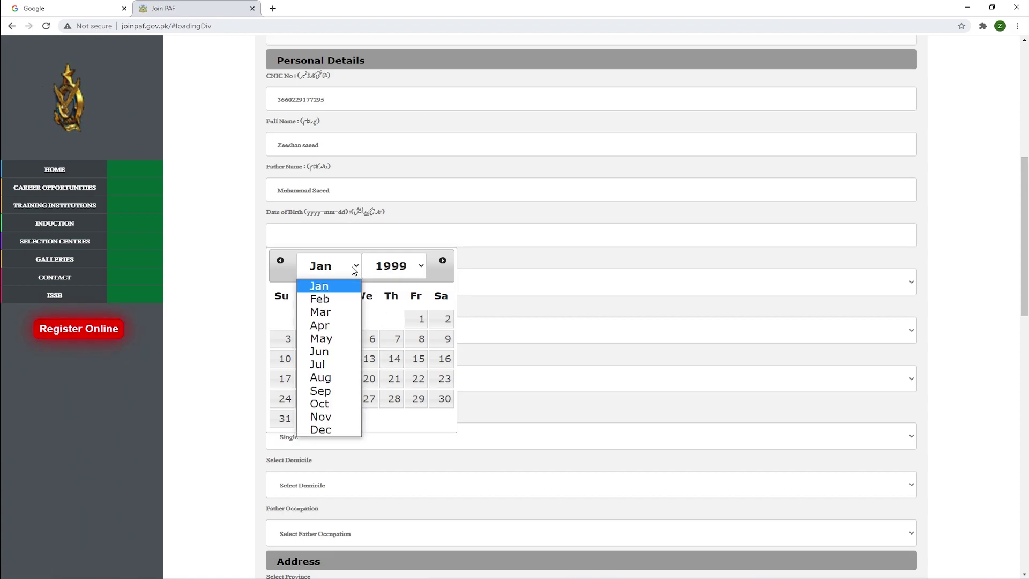
{"action": "left_click", "coordinate": [330, 365]}
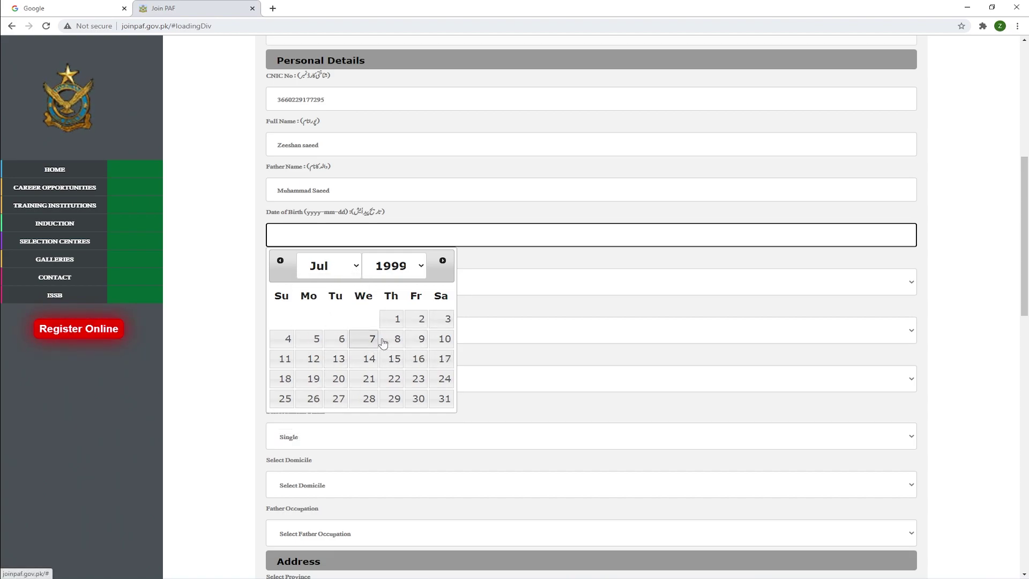
{"action": "left_click", "coordinate": [318, 341]}
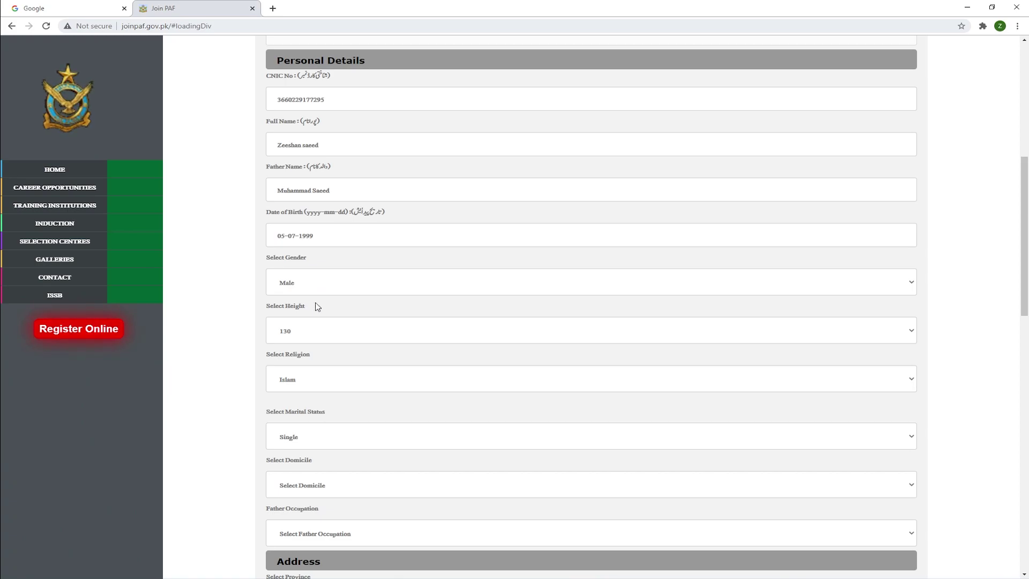
Set the height to 175 and bring up the religion choices.
{"action": "left_click", "coordinate": [303, 332]}
{"action": "scroll", "coordinate": [336, 239], "scroll_direction": "down", "scroll_amount": 10}
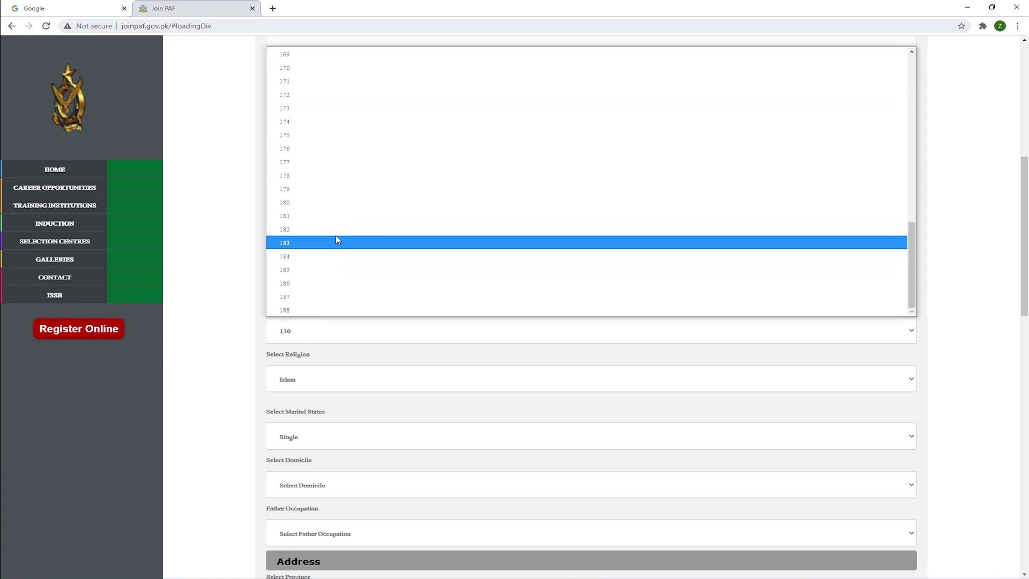
{"action": "left_click", "coordinate": [293, 138]}
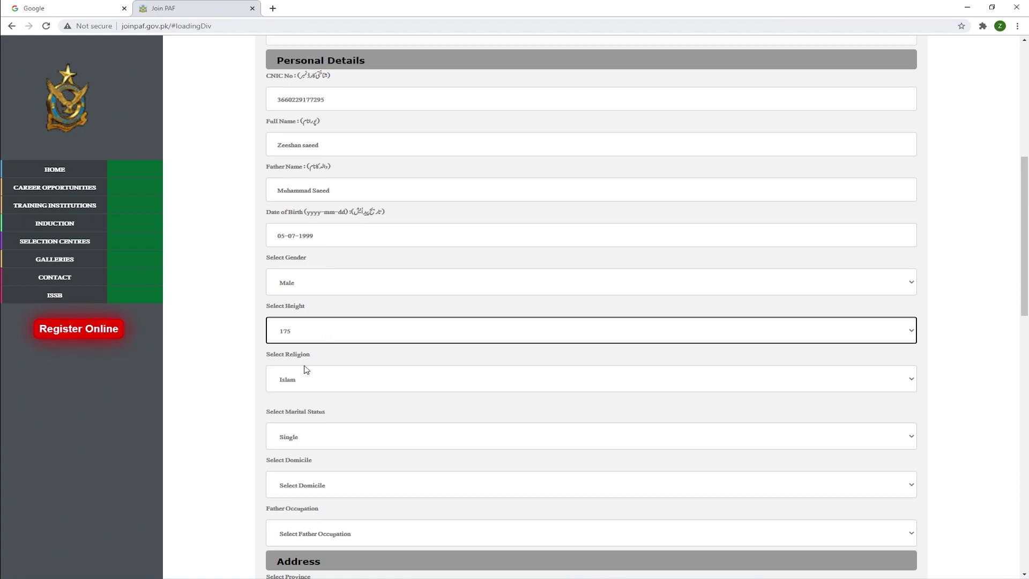
{"action": "scroll", "coordinate": [300, 365], "scroll_direction": "down", "scroll_amount": 2}
{"action": "left_click", "coordinate": [310, 304]}
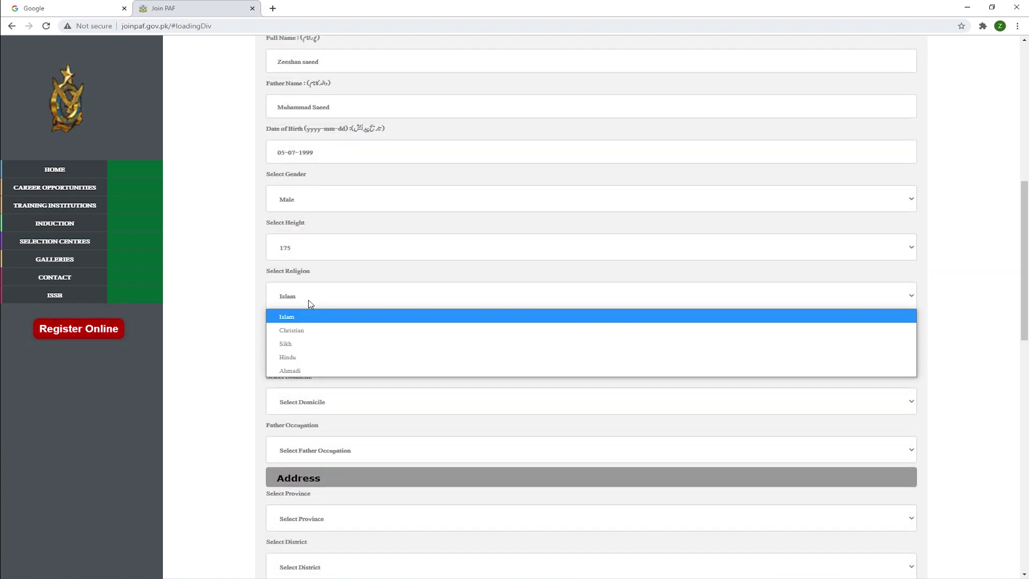
Keep Islam as religion and Single as marital status.
{"action": "left_click", "coordinate": [313, 304]}
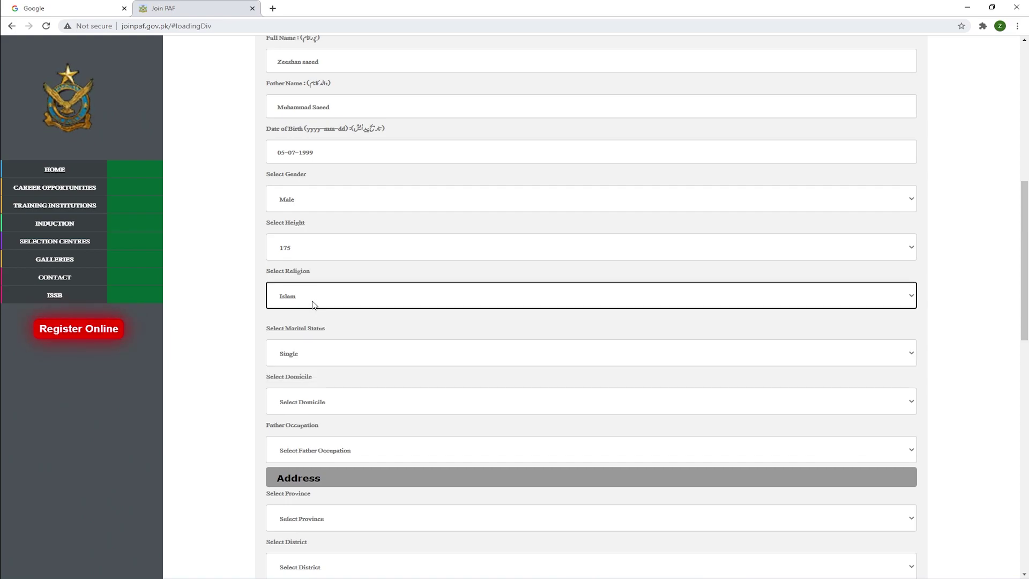
{"action": "left_click", "coordinate": [313, 352]}
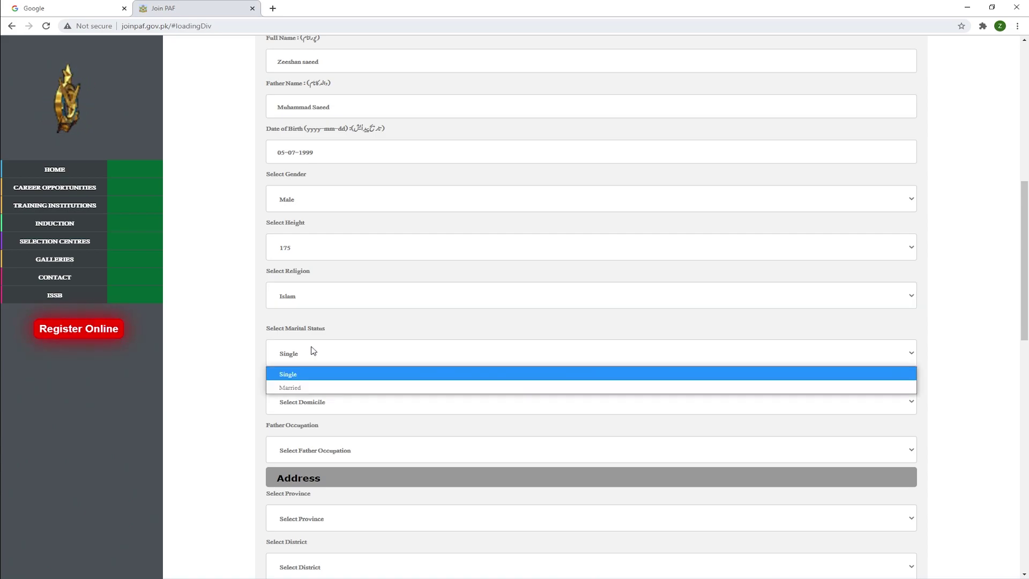
{"action": "left_click", "coordinate": [304, 375]}
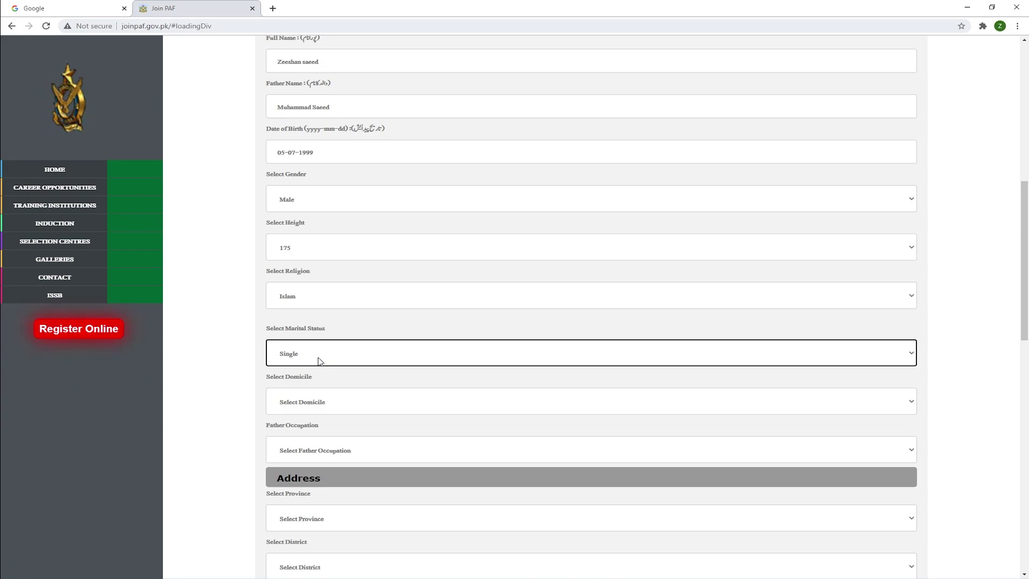
{"action": "left_click", "coordinate": [319, 361]}
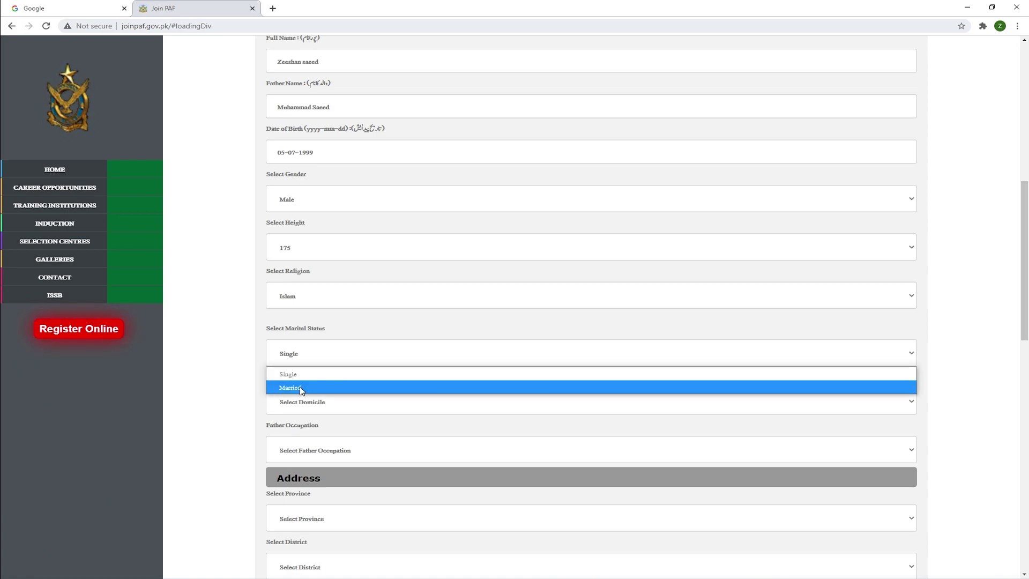
{"action": "left_click", "coordinate": [310, 375]}
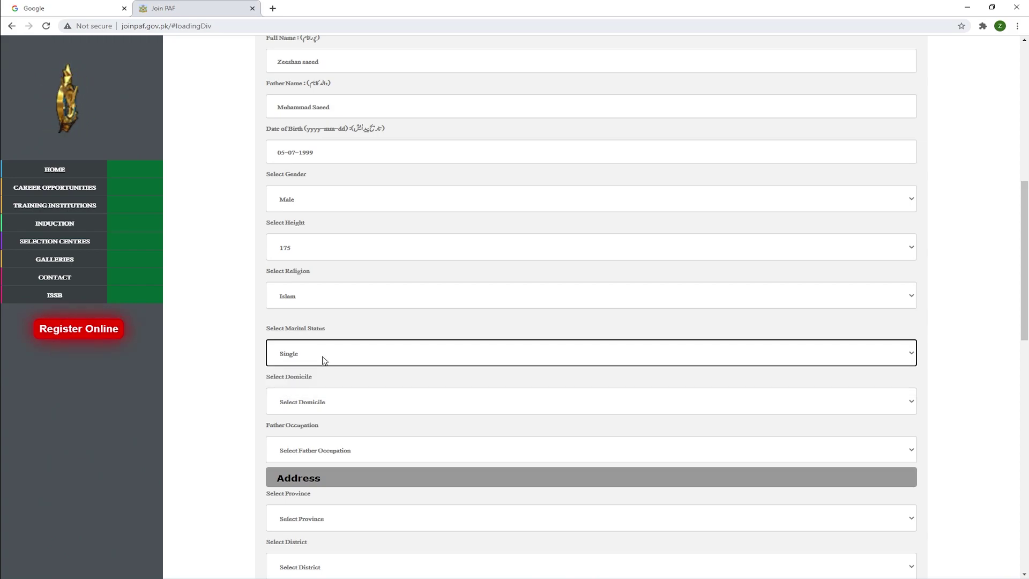
Set the domicile to Punjab and father's occupation to Other.
{"action": "left_click", "coordinate": [322, 400]}
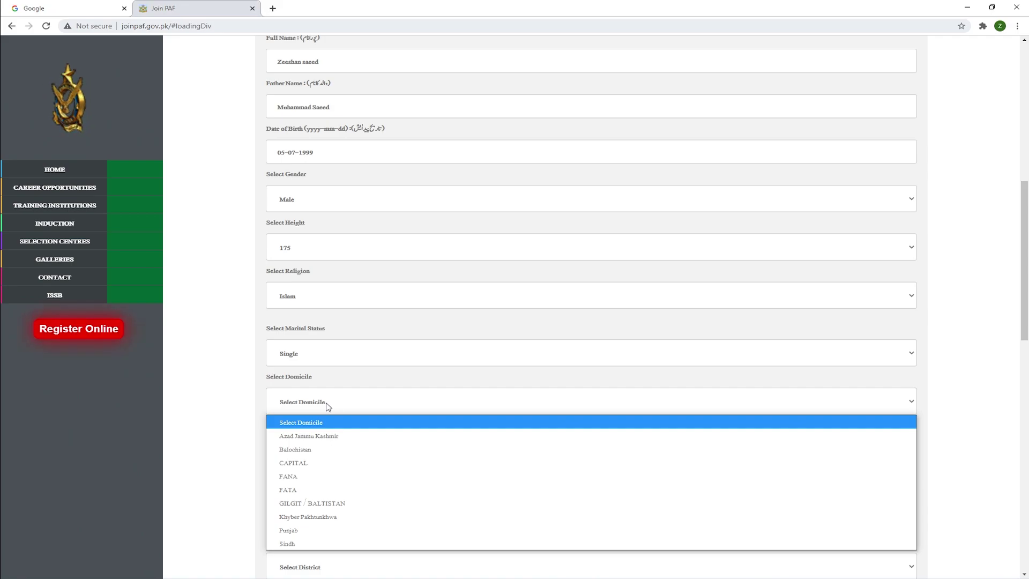
{"action": "left_click", "coordinate": [292, 530]}
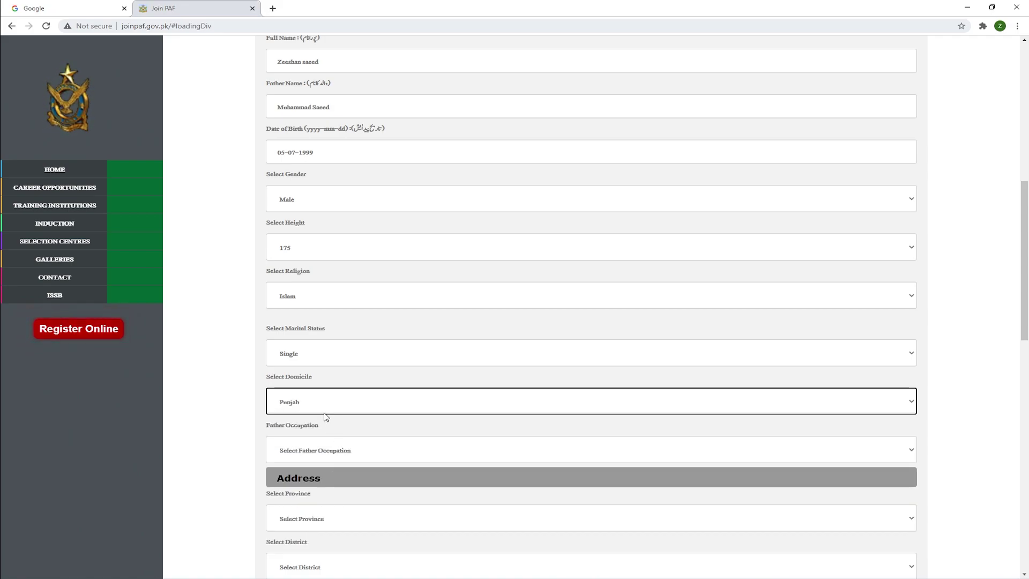
{"action": "left_click", "coordinate": [324, 453]}
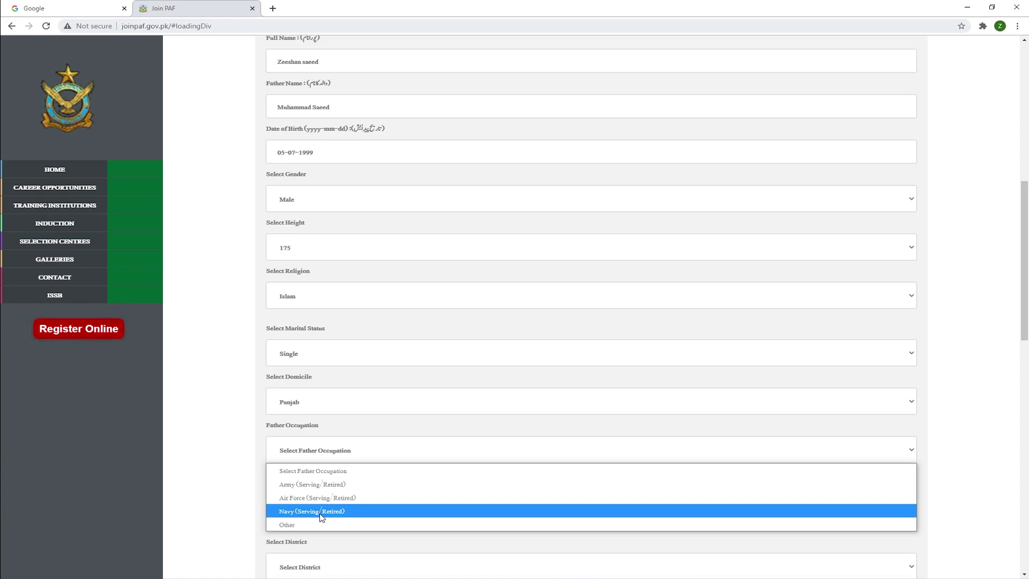
{"action": "left_click", "coordinate": [288, 524]}
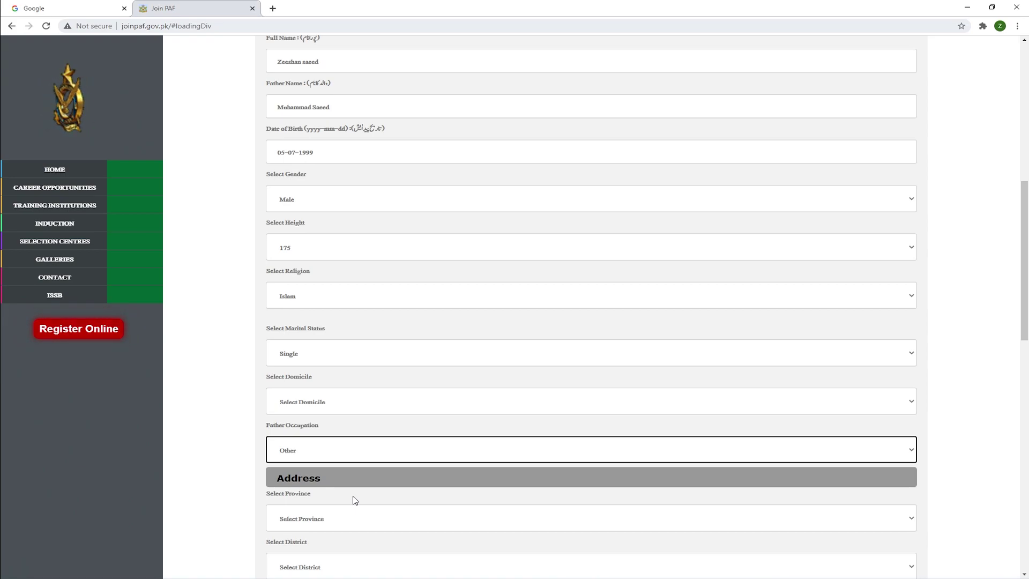
{"action": "left_click", "coordinate": [345, 427]}
Set the address to Punjab province, Vehari district and Mailsi tehsil.
{"action": "scroll", "coordinate": [345, 428], "scroll_direction": "down", "scroll_amount": 2}
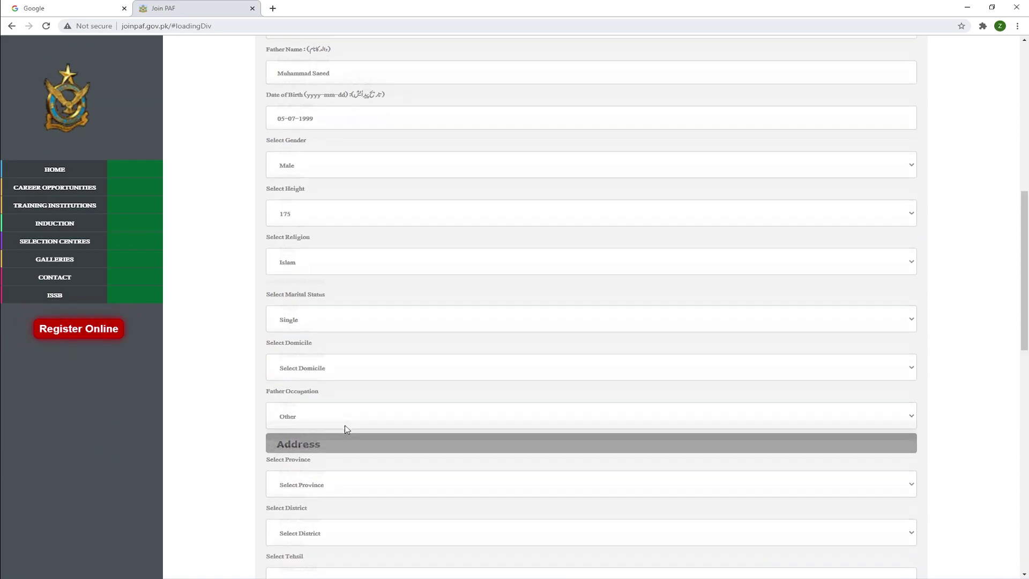
{"action": "scroll", "coordinate": [345, 397], "scroll_direction": "down", "scroll_amount": 6}
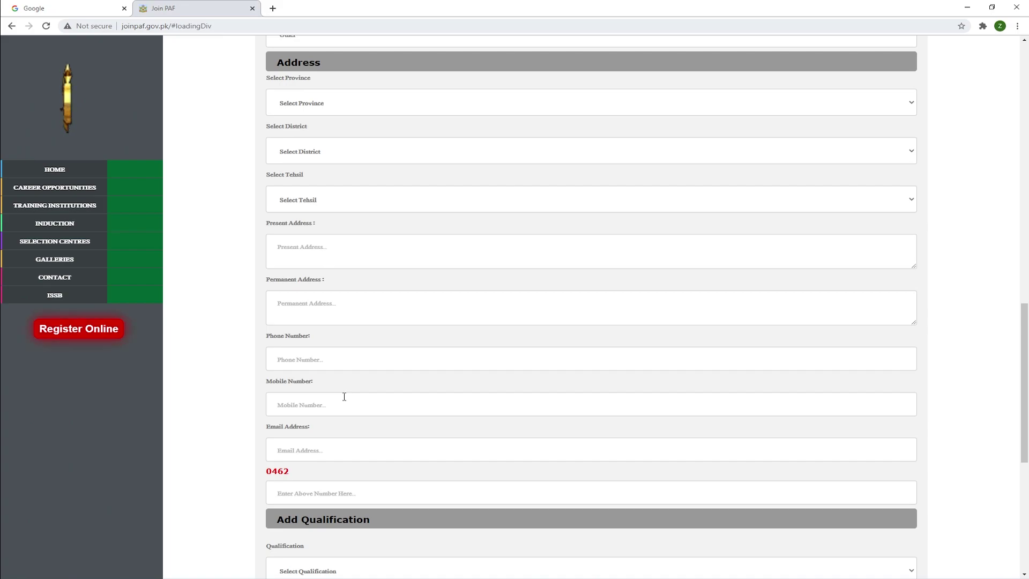
{"action": "scroll", "coordinate": [317, 123], "scroll_direction": "up", "scroll_amount": 3}
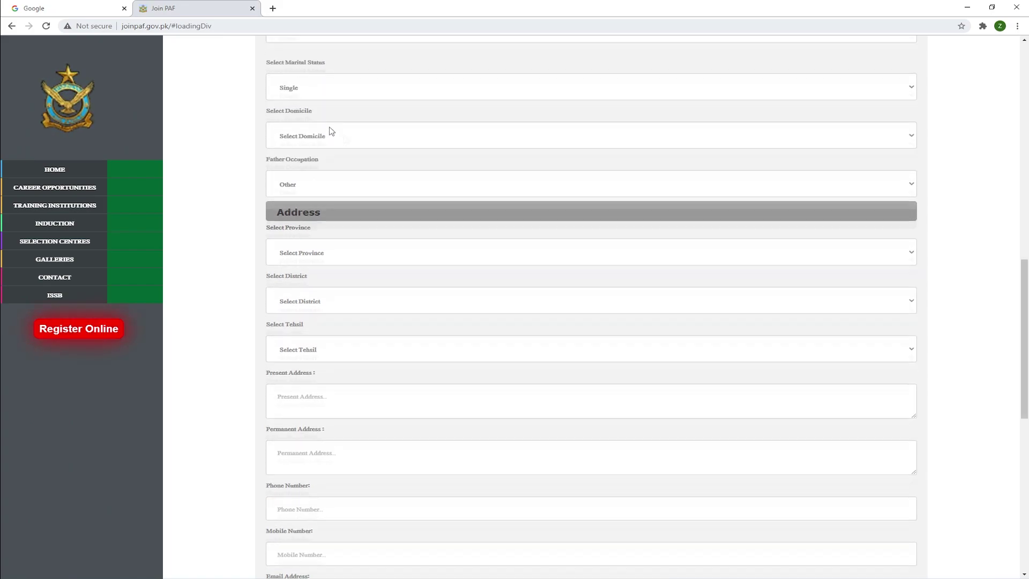
{"action": "left_click", "coordinate": [316, 270]}
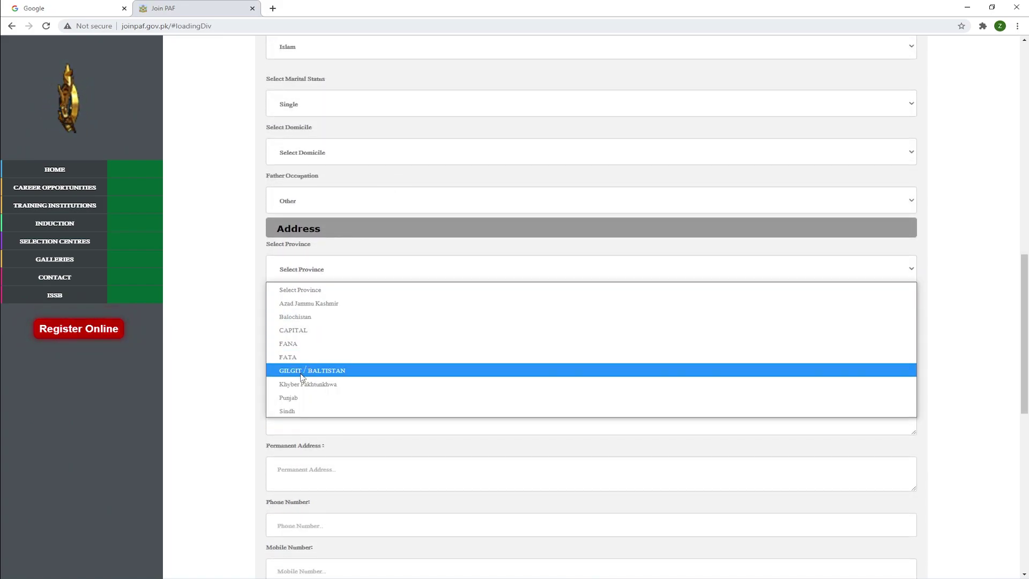
{"action": "left_click", "coordinate": [296, 398]}
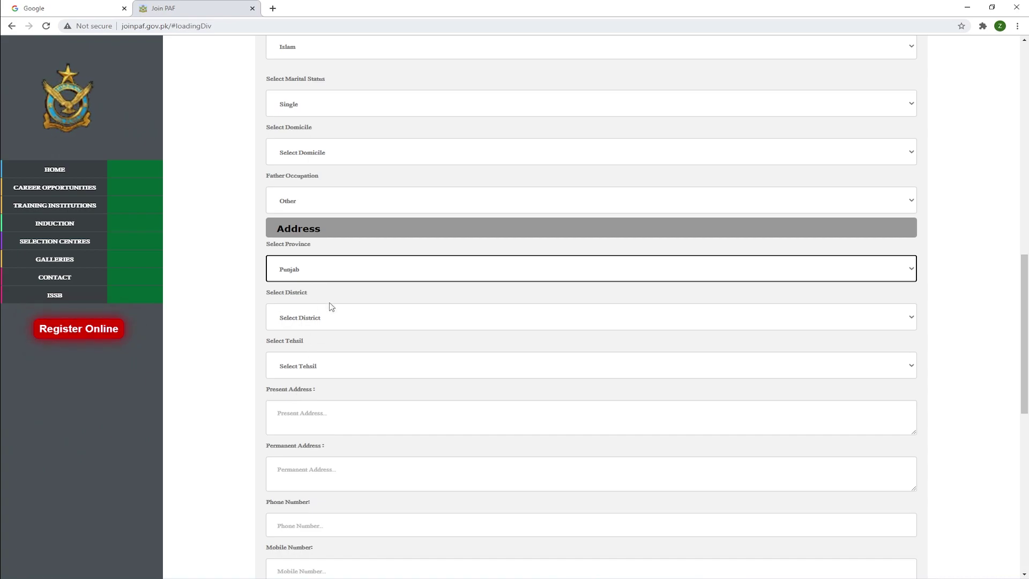
{"action": "left_click", "coordinate": [315, 322]}
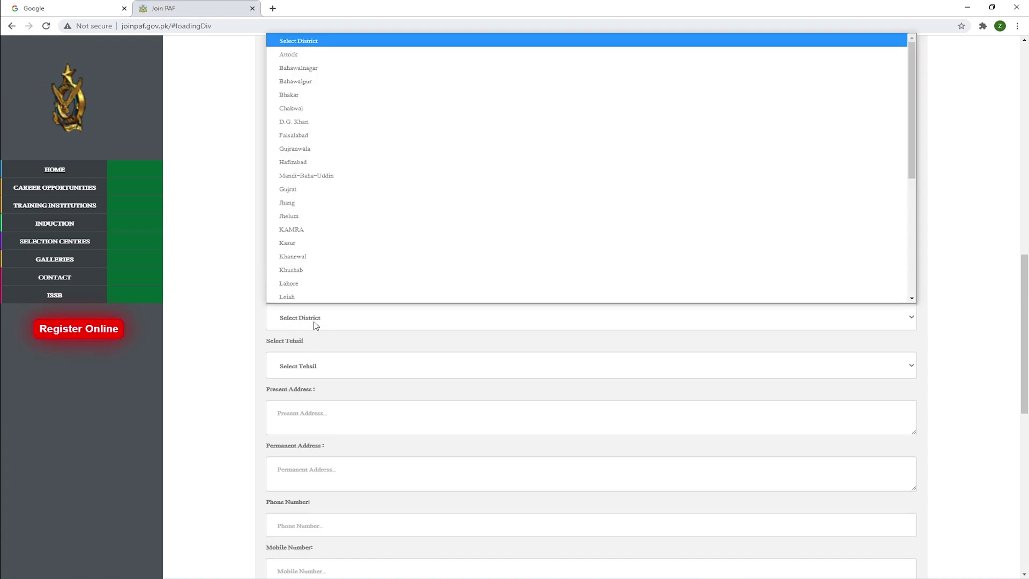
{"action": "key", "text": "v"}
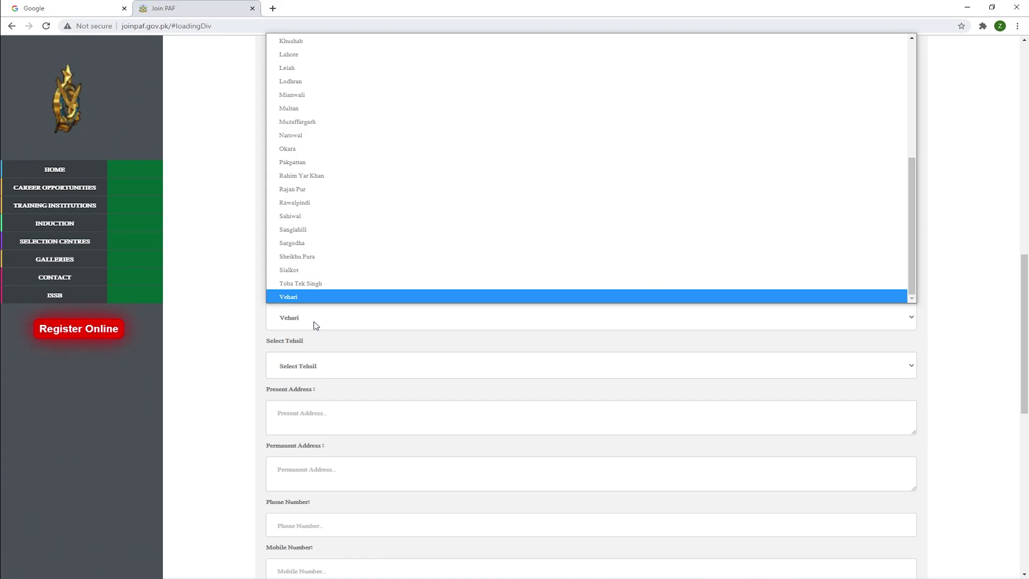
{"action": "key", "text": "Return"}
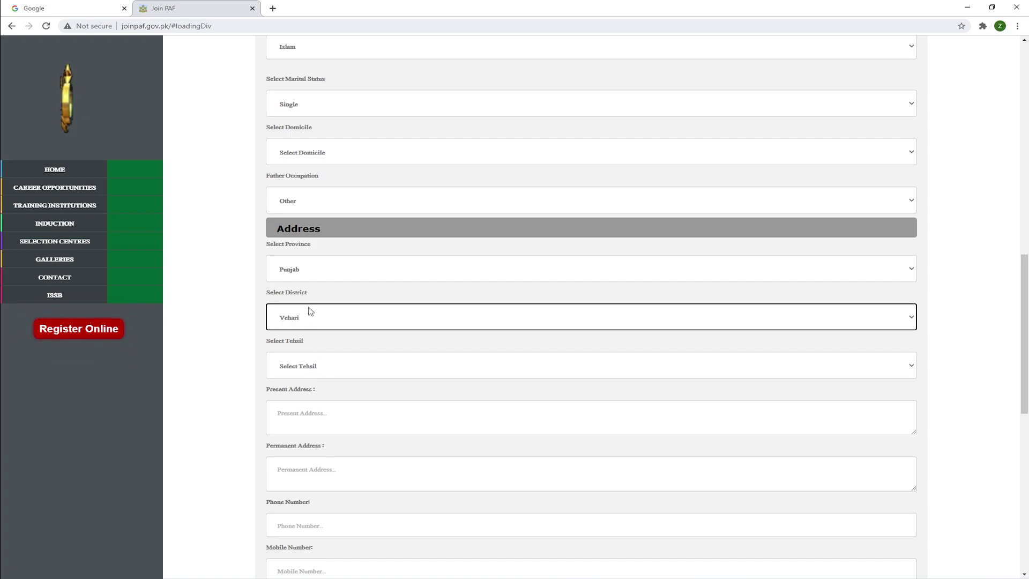
{"action": "left_click", "coordinate": [310, 367]}
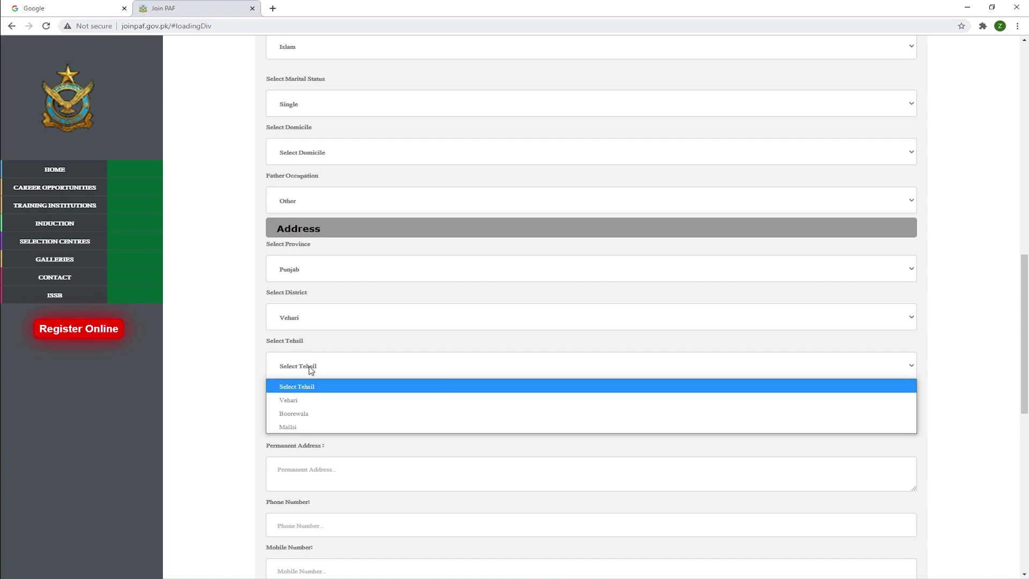
{"action": "left_click", "coordinate": [291, 427]}
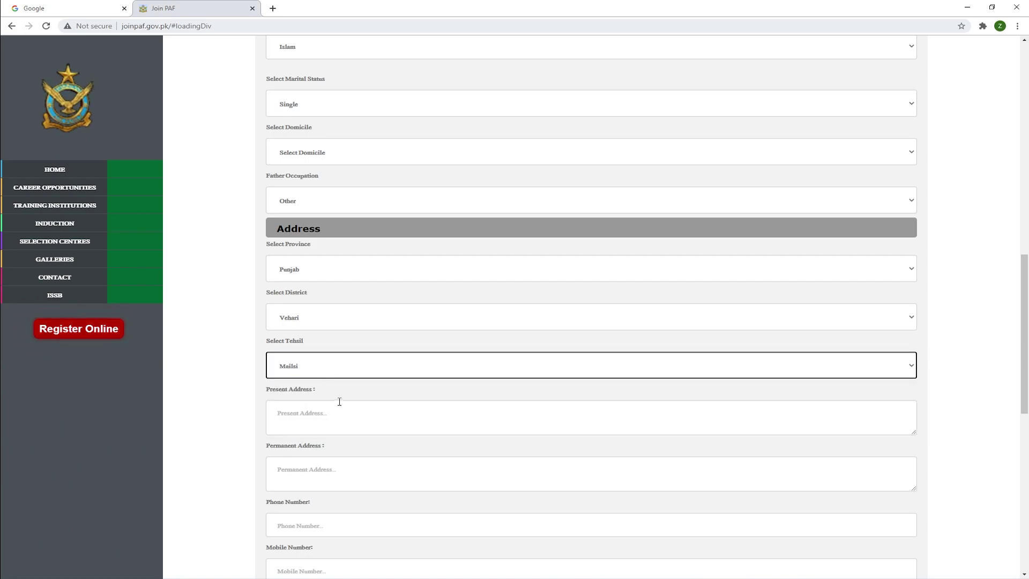
Enter the same postal address in both Present Address and Permanent Address.
{"action": "left_click", "coordinate": [296, 419]}
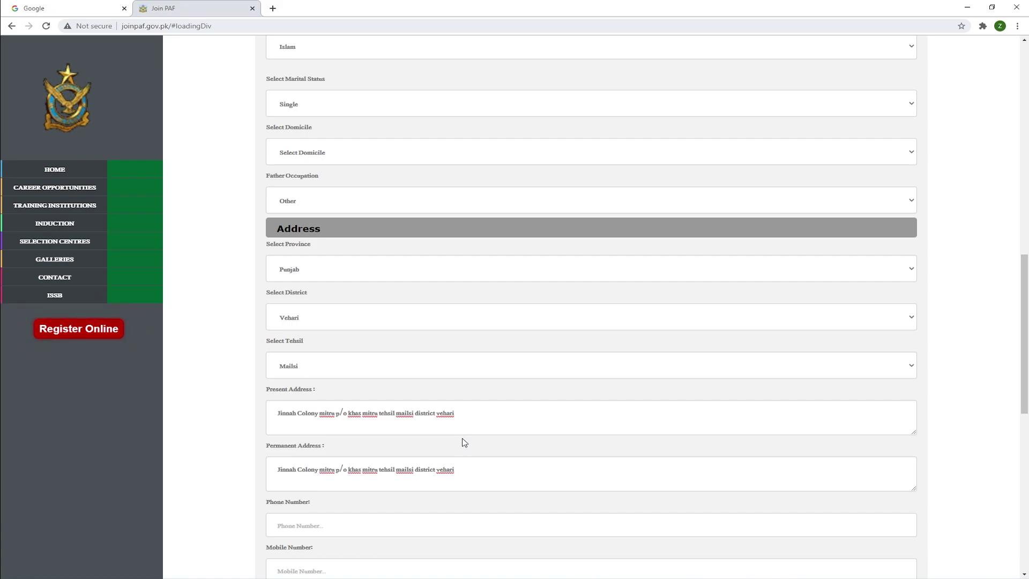
{"action": "scroll", "coordinate": [464, 442], "scroll_direction": "down", "scroll_amount": 2}
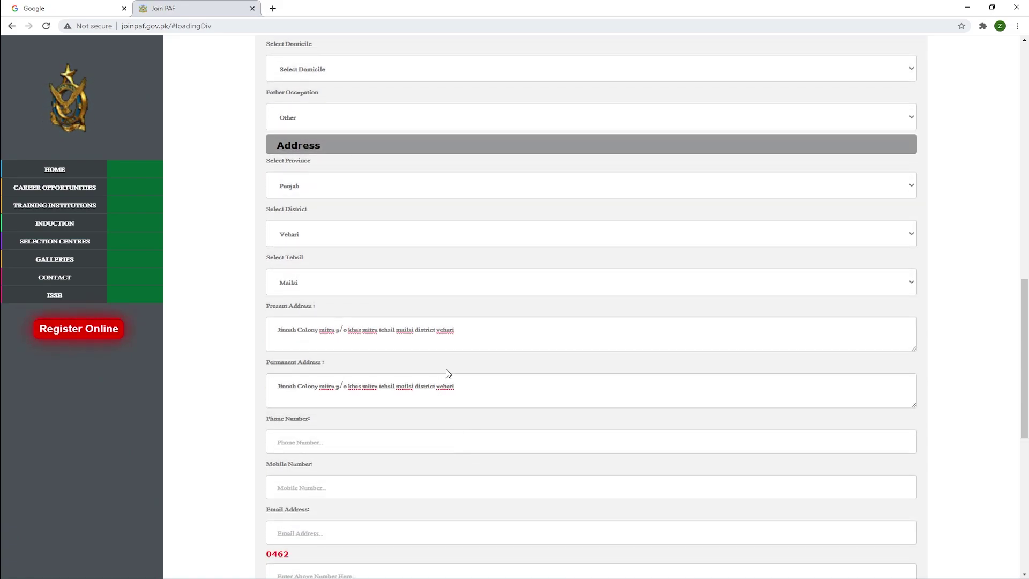
{"action": "scroll", "coordinate": [469, 370], "scroll_direction": "down", "scroll_amount": 2}
Enter the applicant's phone number and mobile number.
{"action": "left_click", "coordinate": [299, 363]}
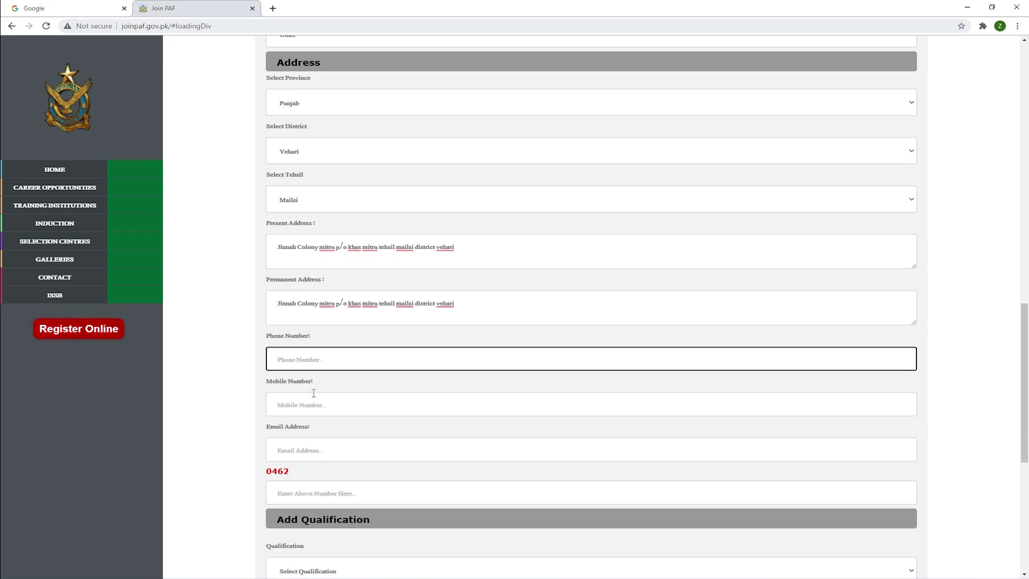
{"action": "left_click", "coordinate": [284, 407]}
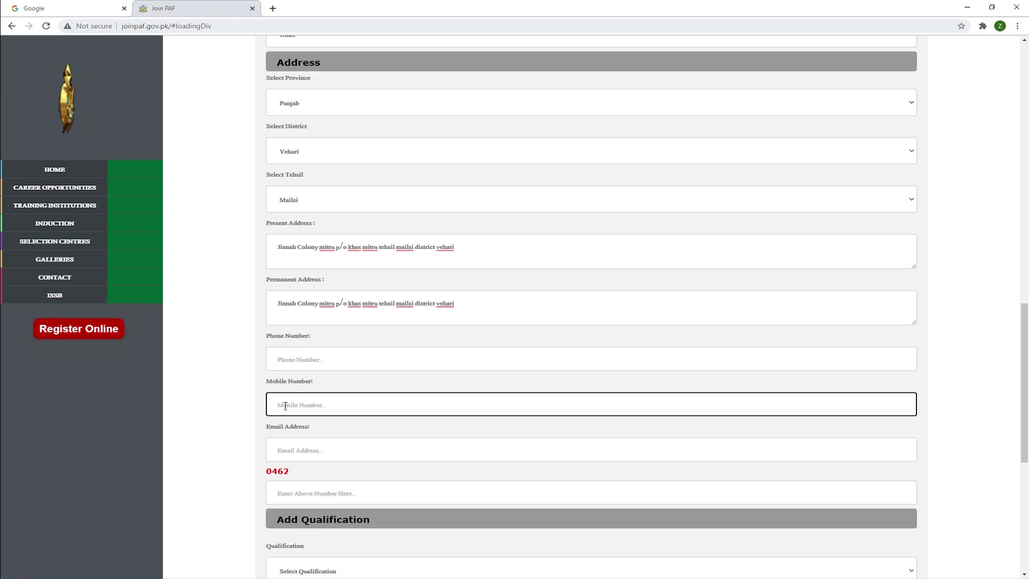
{"action": "key", "text": "shift+Tab"}
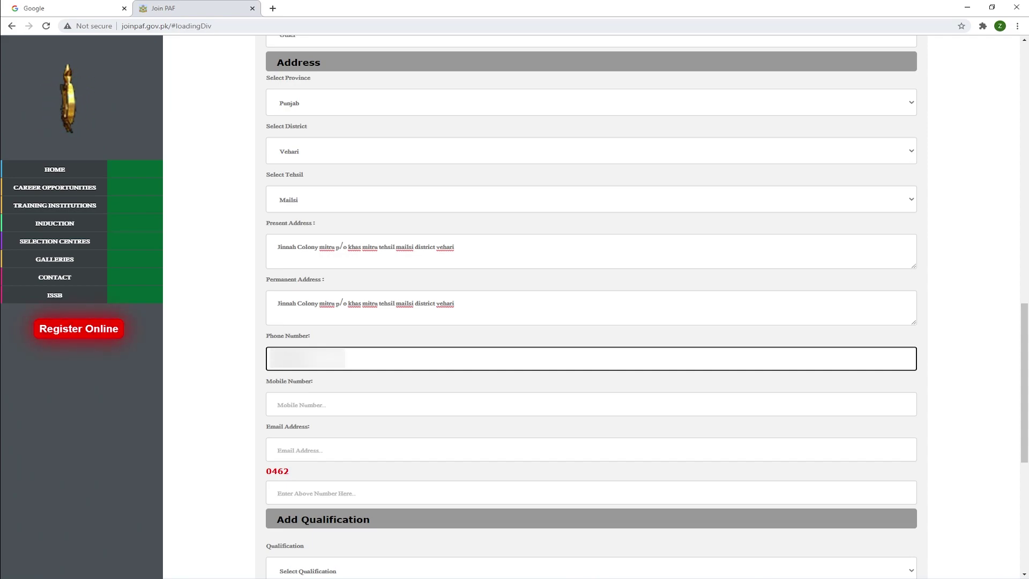
{"action": "left_click", "coordinate": [302, 405]}
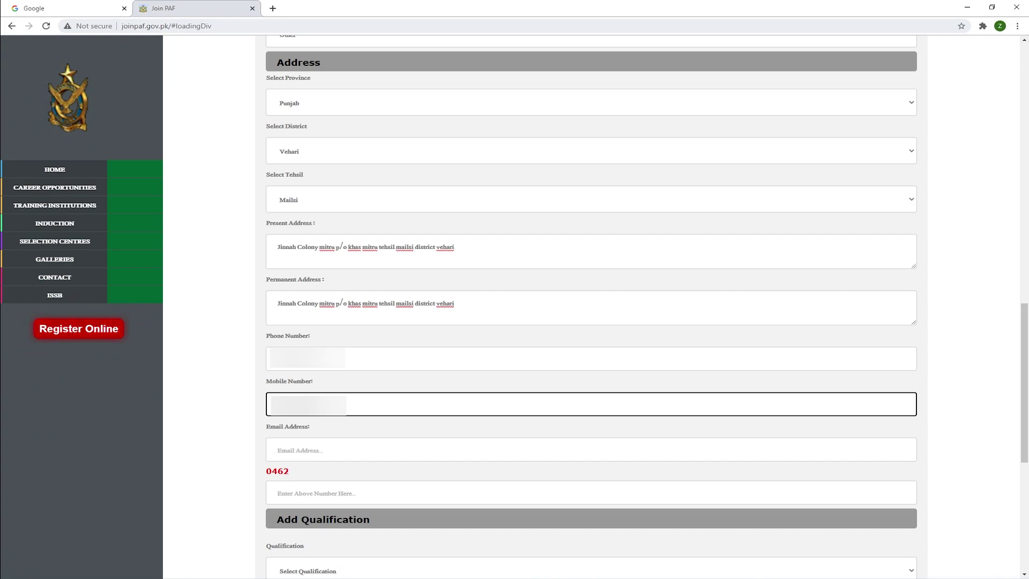
Fill the Email Address field from Chrome's saved e-mail suggestion.
{"action": "left_click", "coordinate": [590, 450]}
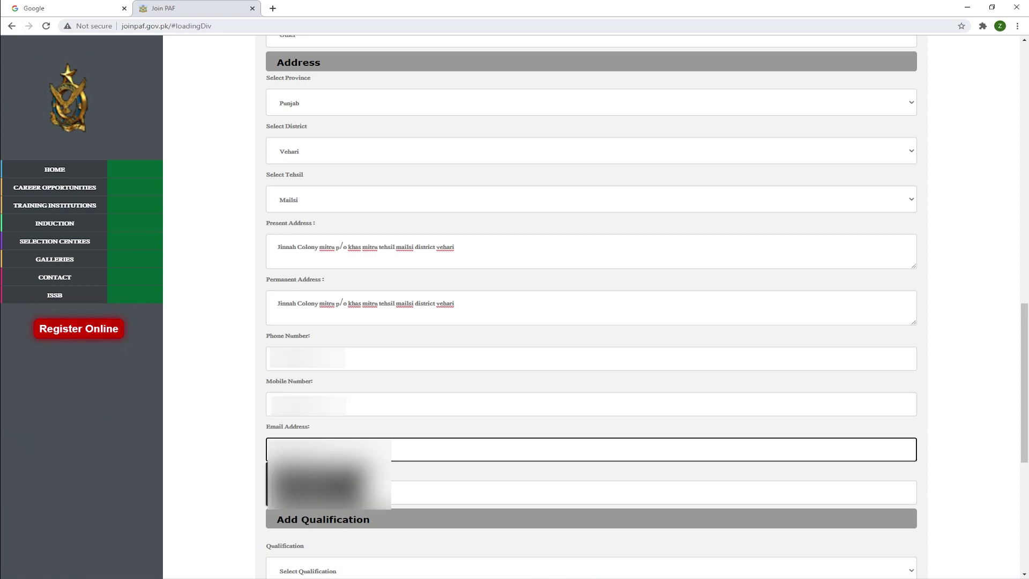
{"action": "key", "text": "Down"}
{"action": "key", "text": "Return"}
{"action": "left_click", "coordinate": [387, 428]}
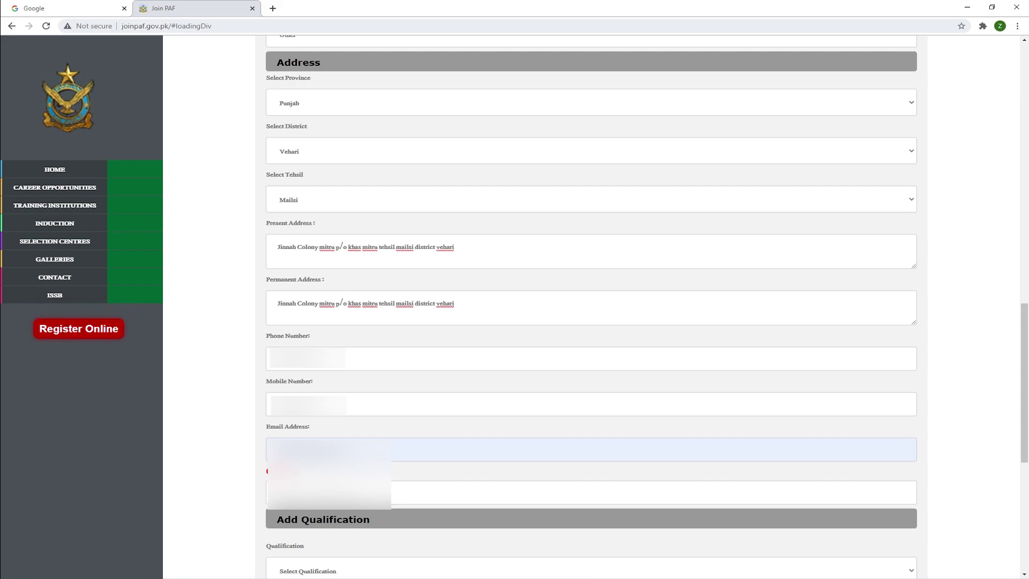
{"action": "left_click", "coordinate": [590, 492]}
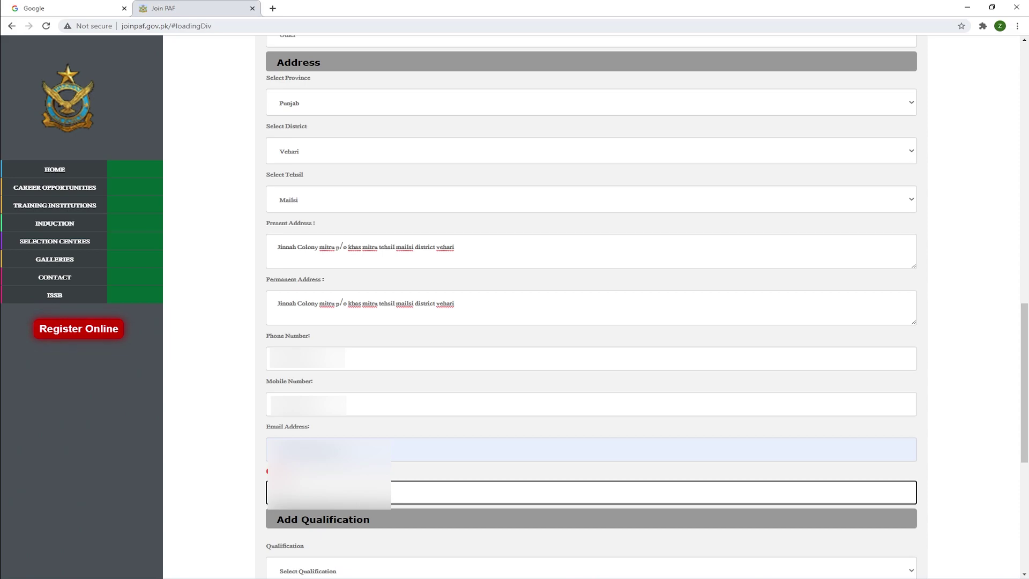
Set the qualification to Matric with major Science and subjects Matric(Sci).
{"action": "scroll", "coordinate": [589, 306], "scroll_direction": "down", "scroll_amount": 2}
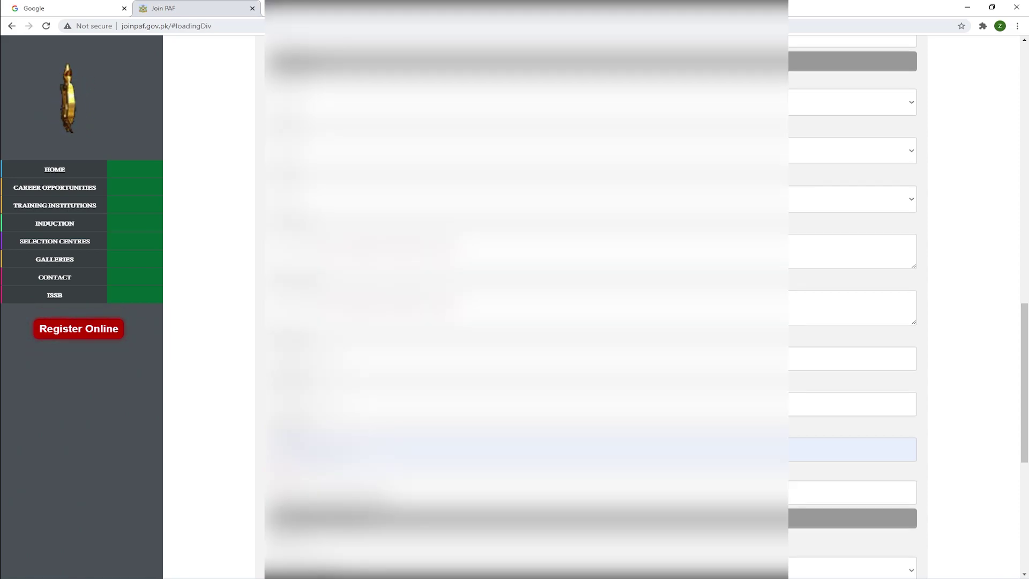
{"action": "scroll", "coordinate": [590, 305], "scroll_direction": "down", "scroll_amount": 5}
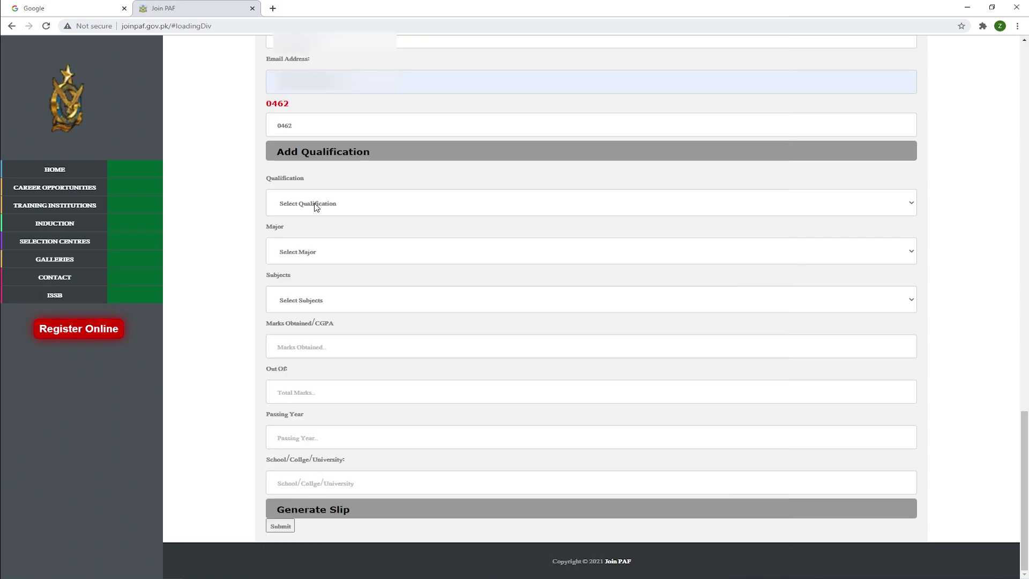
{"action": "left_click", "coordinate": [310, 203]}
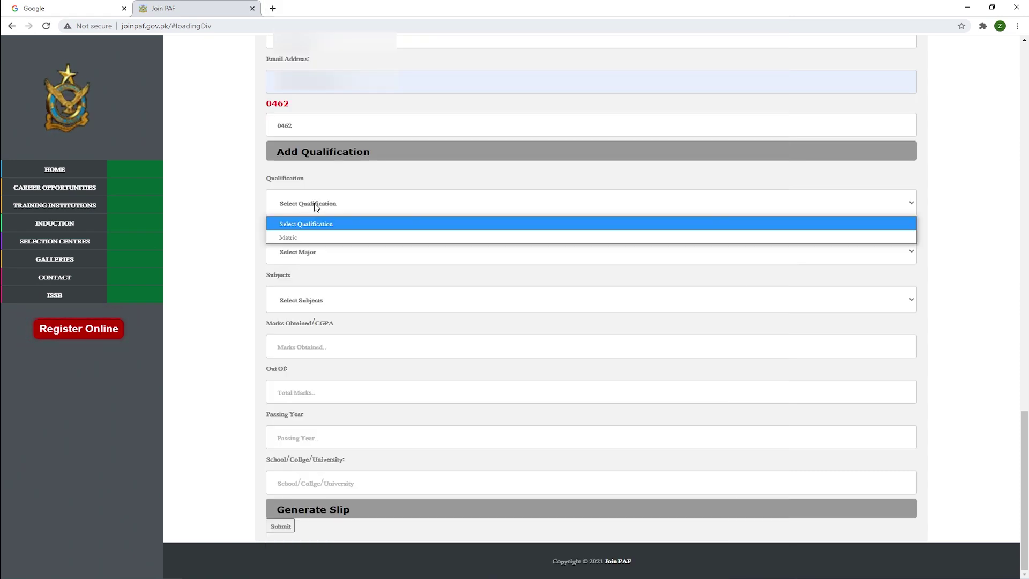
{"action": "left_click", "coordinate": [301, 238]}
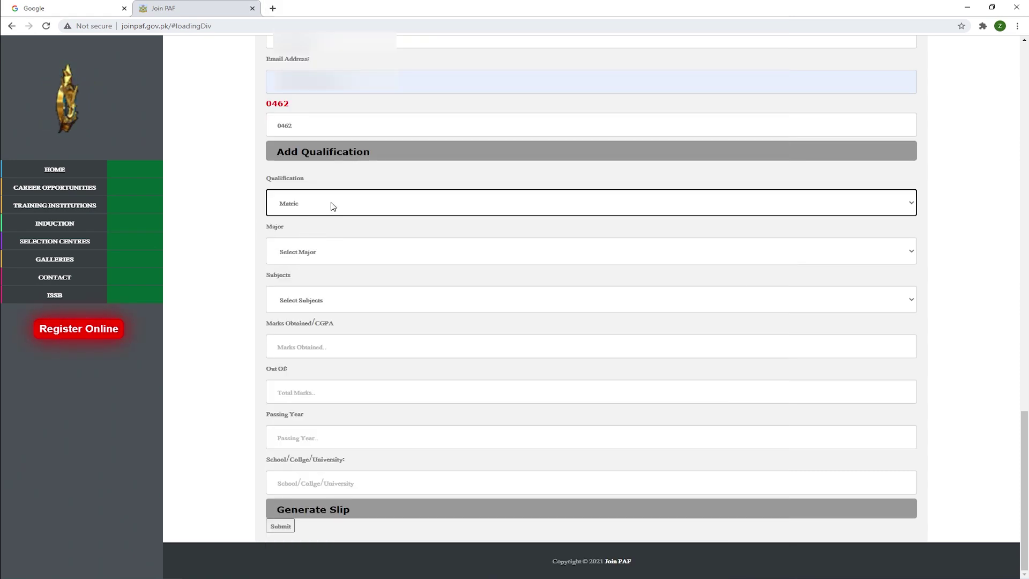
{"action": "left_click", "coordinate": [308, 252]}
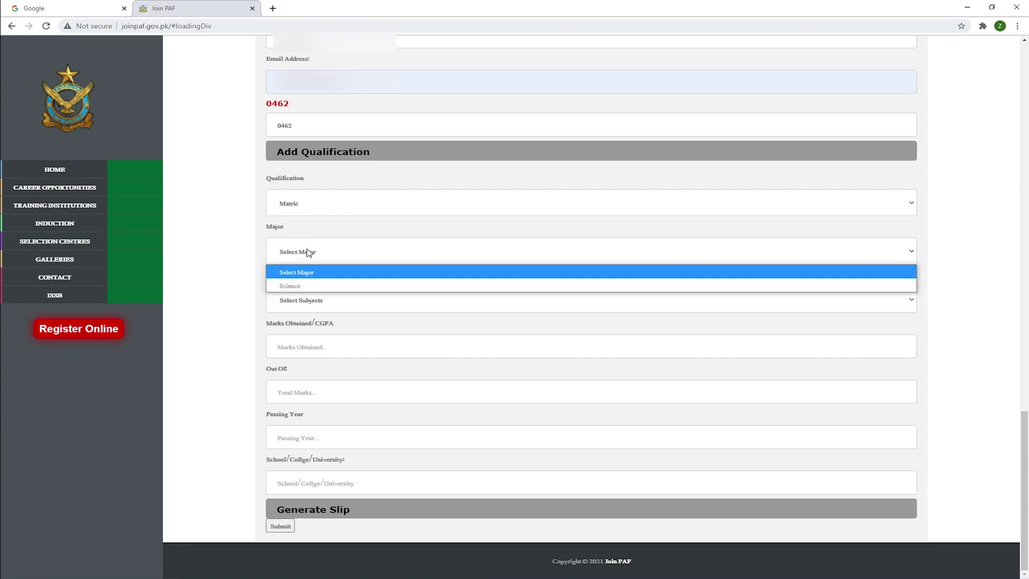
{"action": "left_click", "coordinate": [298, 286]}
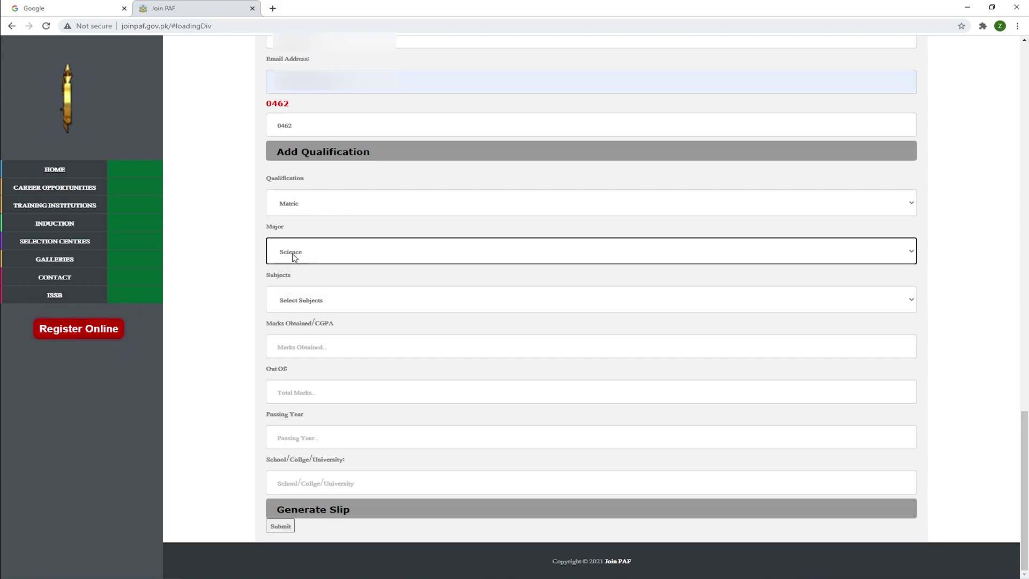
{"action": "left_click", "coordinate": [318, 300]}
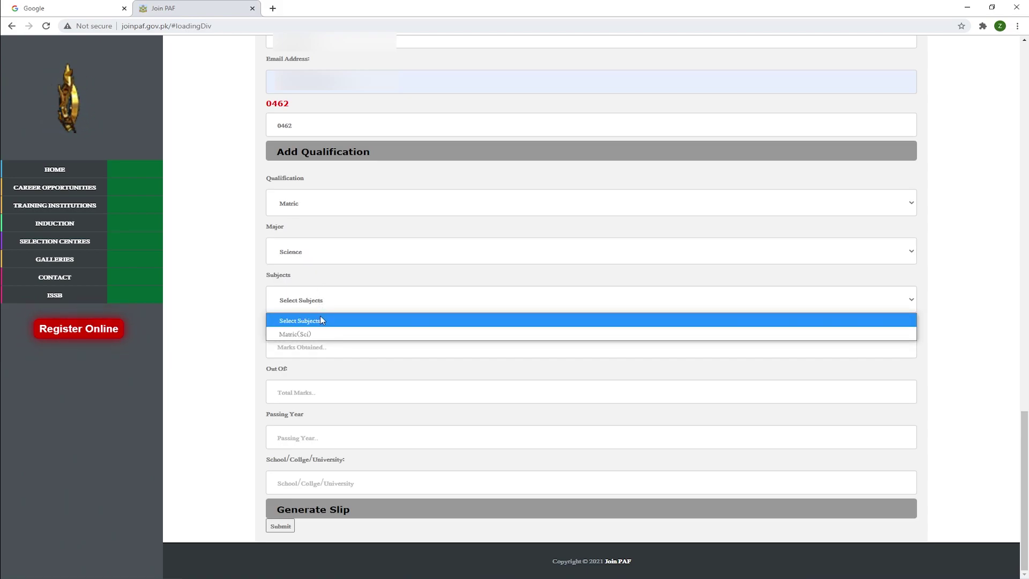
{"action": "left_click", "coordinate": [310, 335]}
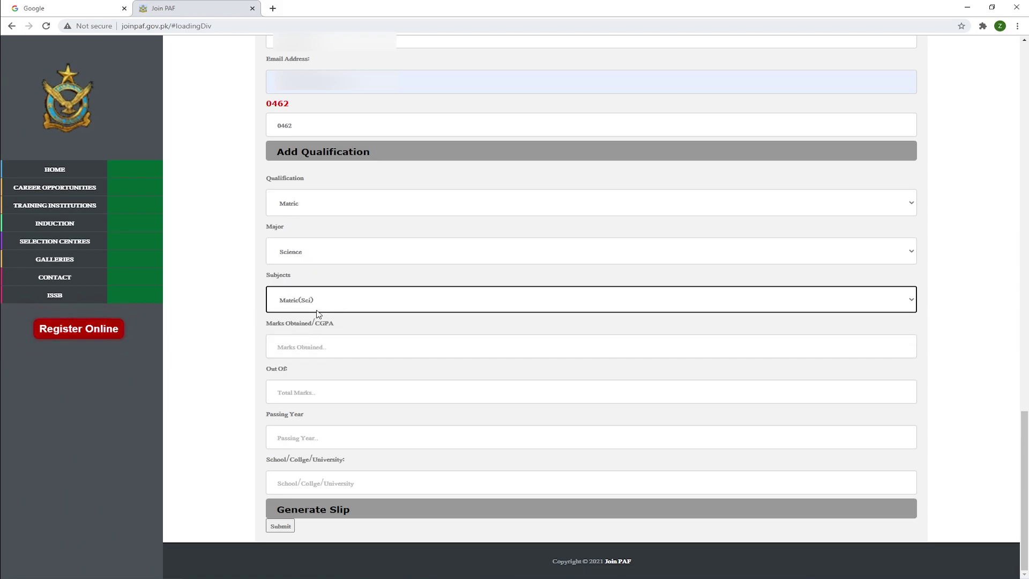
{"action": "left_click", "coordinate": [288, 346]}
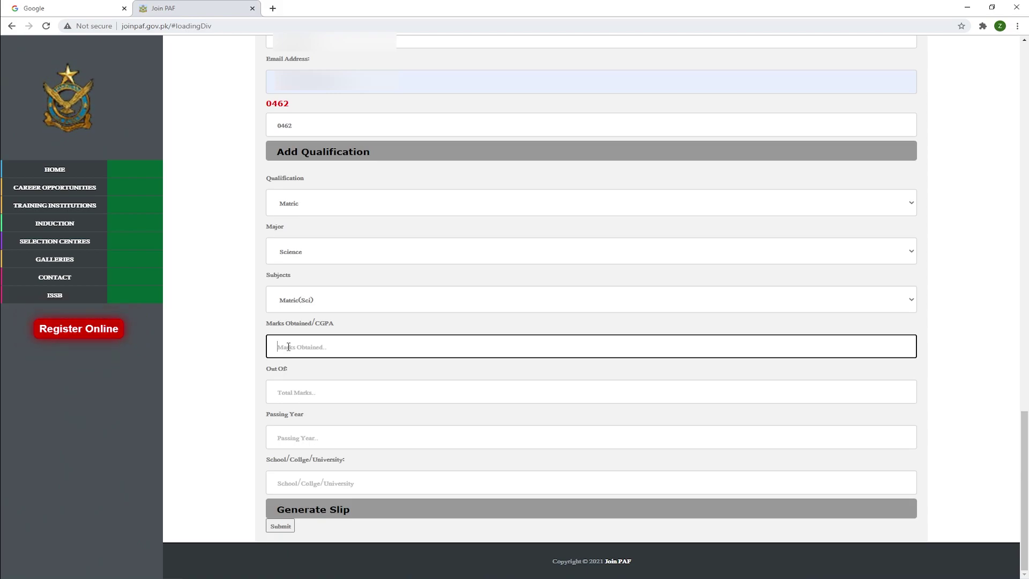
Enter 904 marks out of 1050, passing year 2012, and school 'Mitru model boys school mitru'.
{"action": "left_click", "coordinate": [291, 387]}
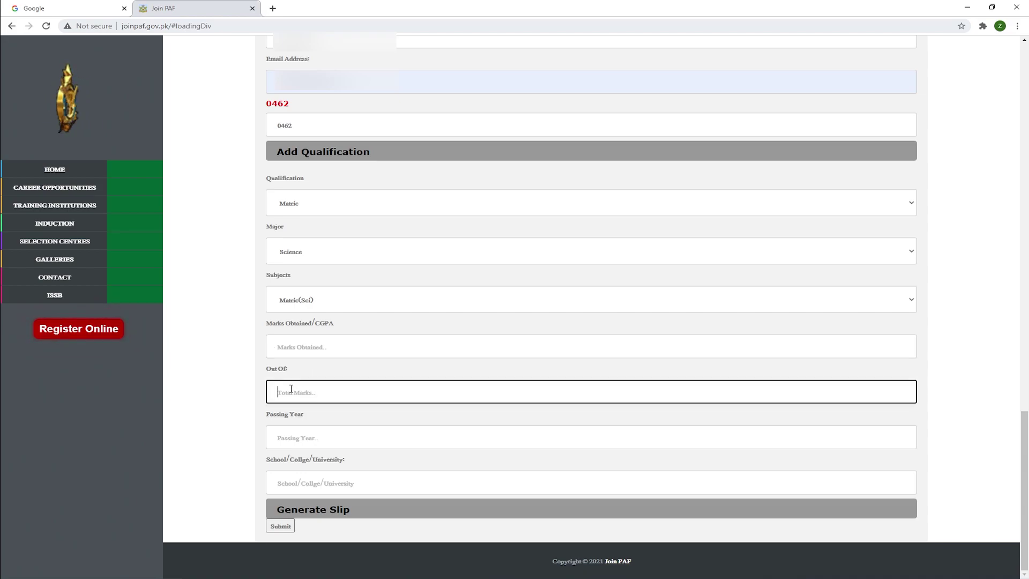
{"action": "type", "text": "1050"}
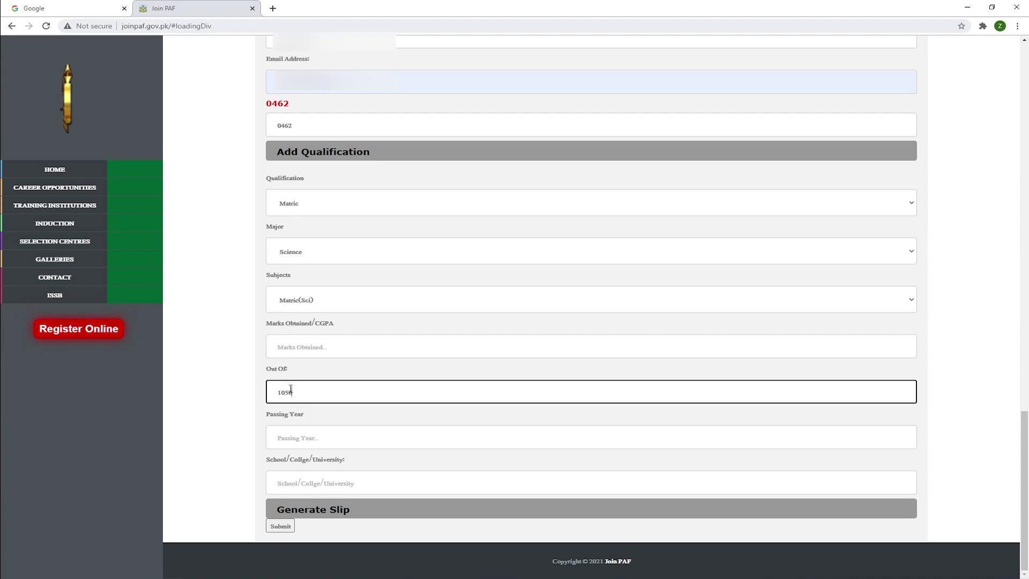
{"action": "left_click", "coordinate": [290, 349]}
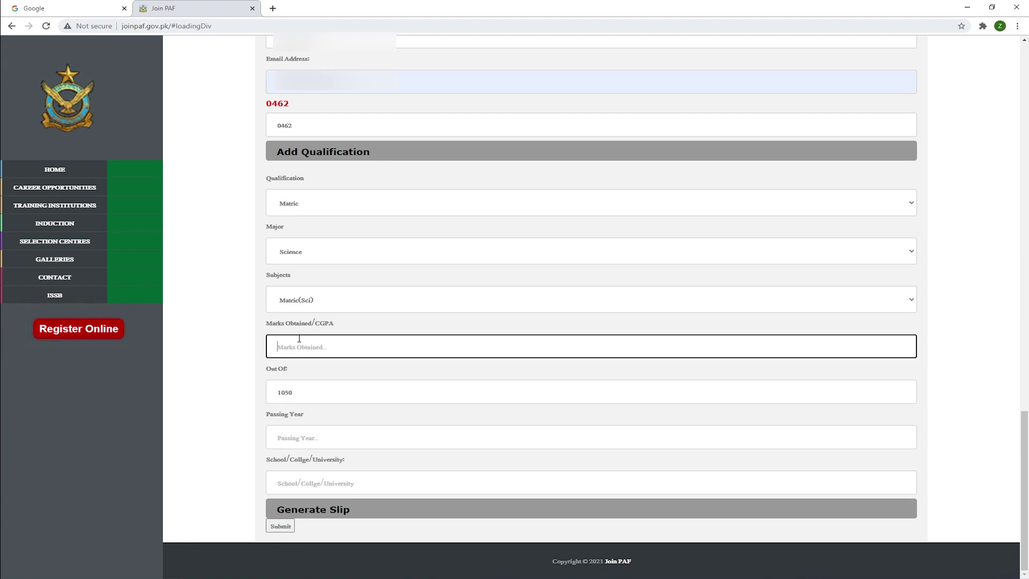
{"action": "type", "text": "904"}
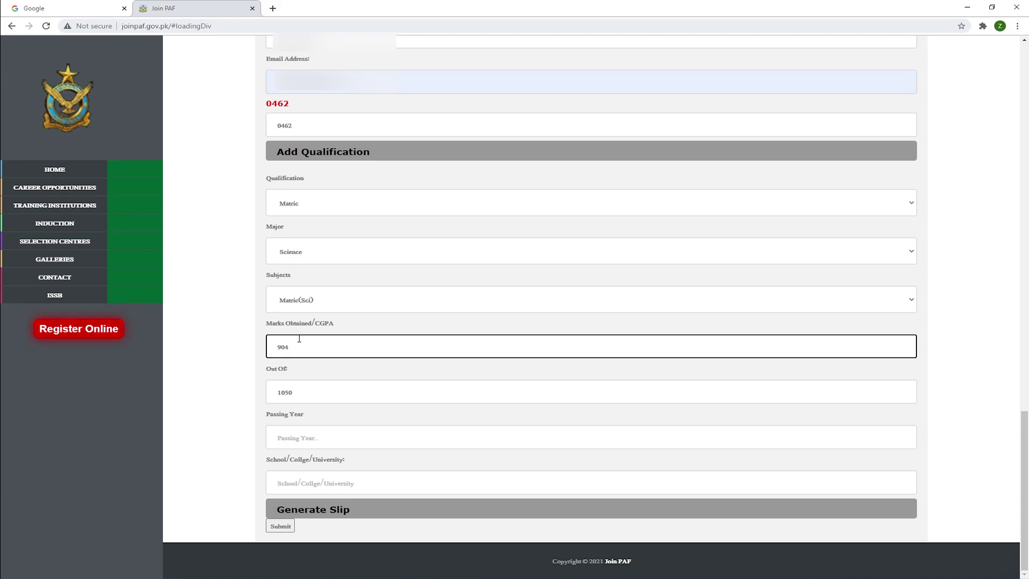
{"action": "left_click", "coordinate": [288, 438]}
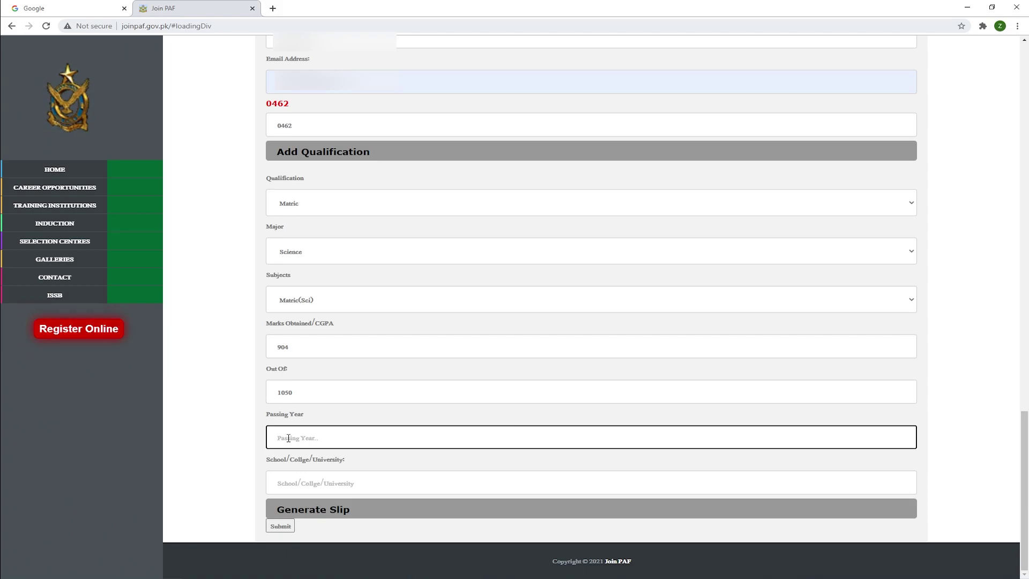
{"action": "type", "text": "2012"}
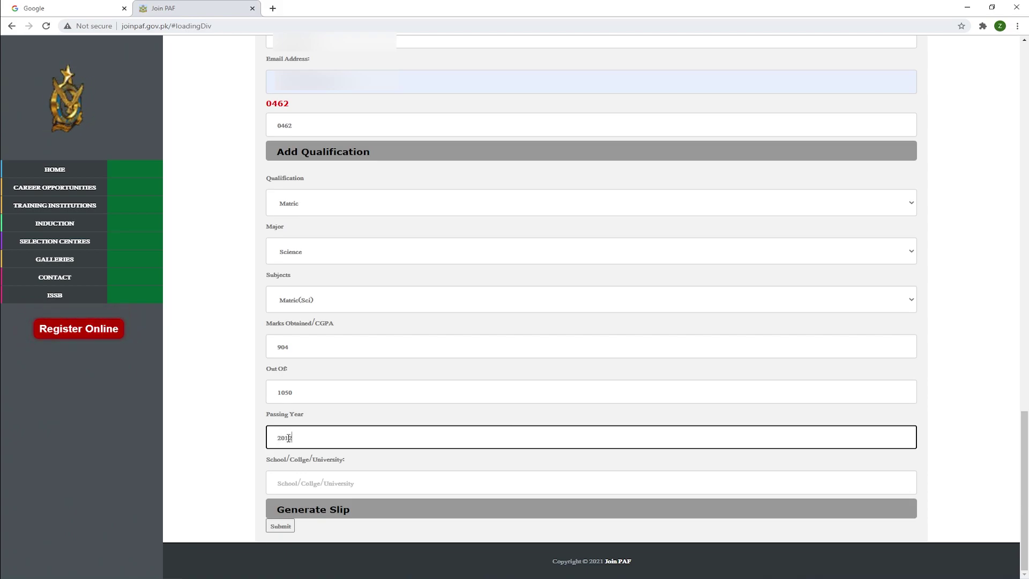
{"action": "left_click", "coordinate": [309, 483]}
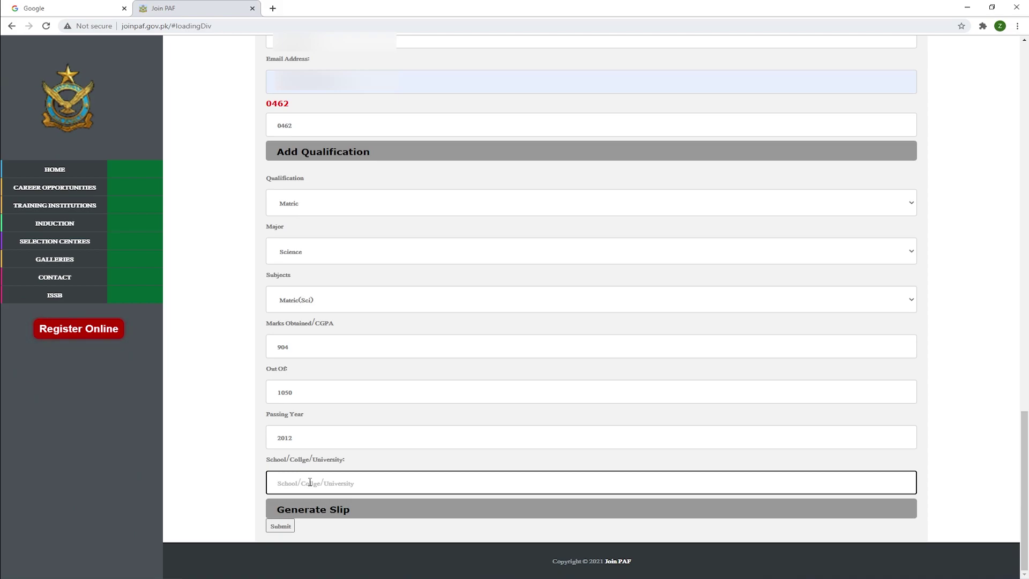
{"action": "type", "text": "Mitru model boys school mitru"}
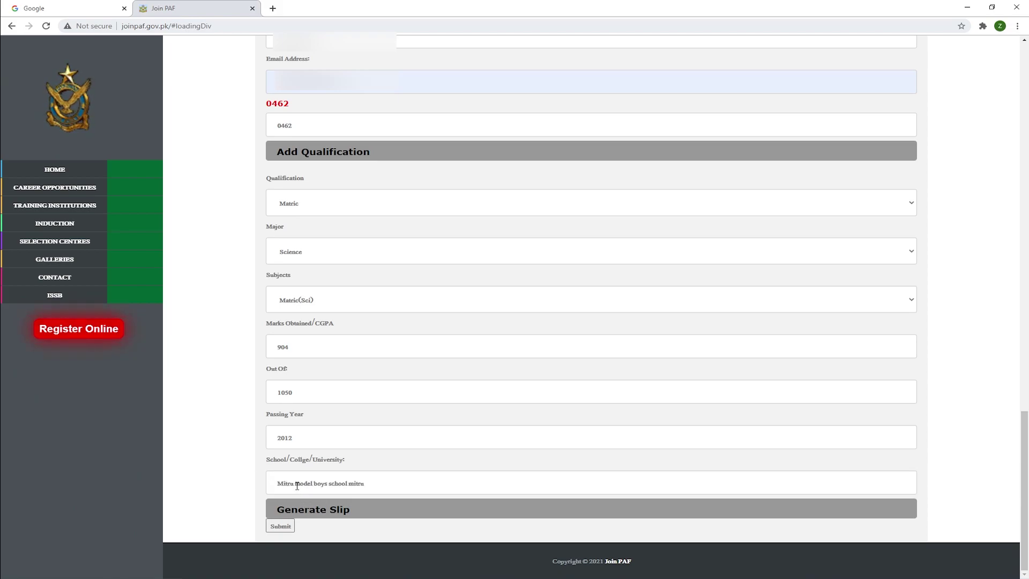
{"action": "scroll", "coordinate": [331, 475], "scroll_direction": "up", "scroll_amount": 15}
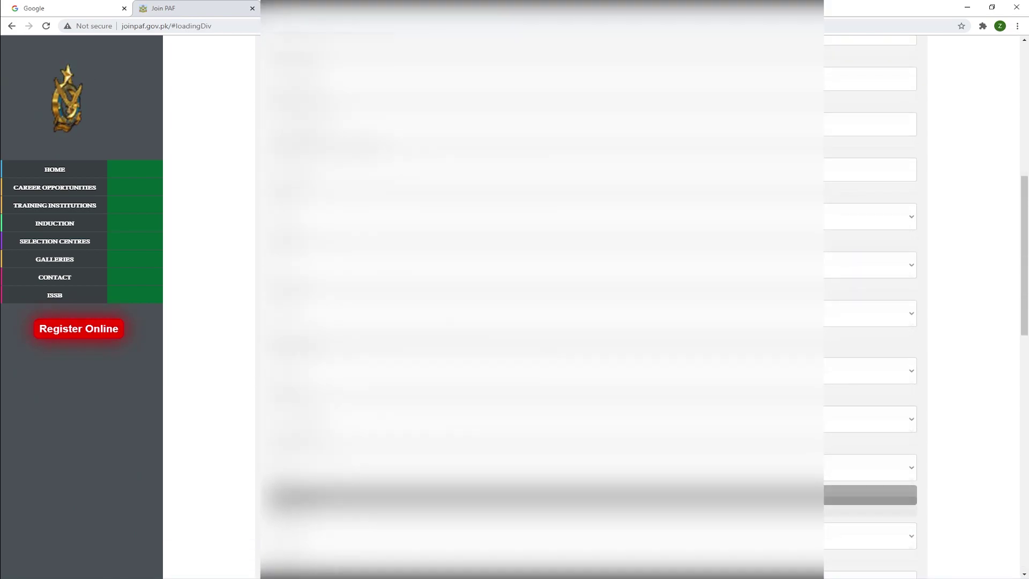
{"action": "scroll", "coordinate": [590, 322], "scroll_direction": "up", "scroll_amount": 5}
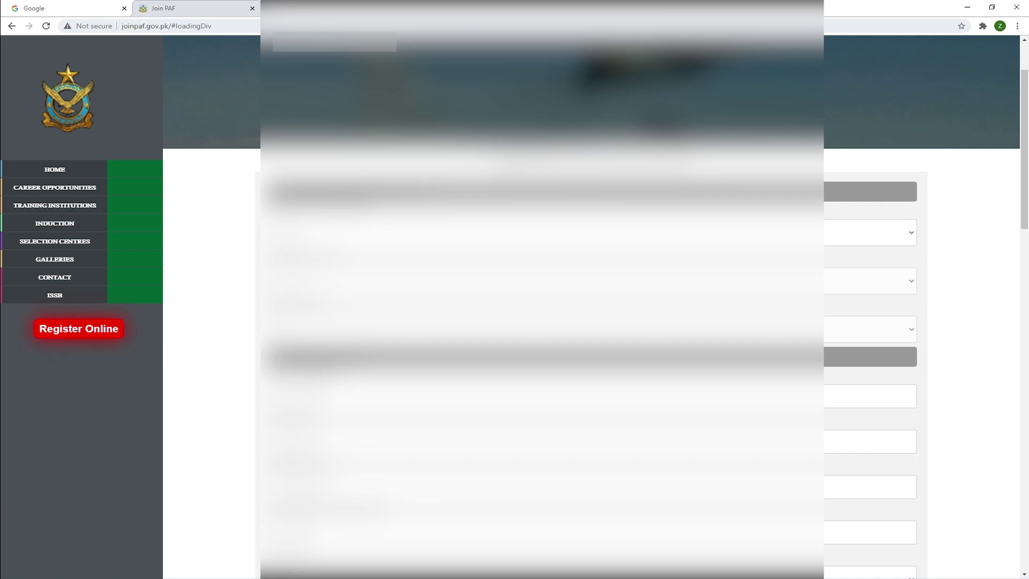
{"action": "scroll", "coordinate": [542, 306], "scroll_direction": "down", "scroll_amount": 3}
{"action": "scroll", "coordinate": [542, 305], "scroll_direction": "down", "scroll_amount": 3}
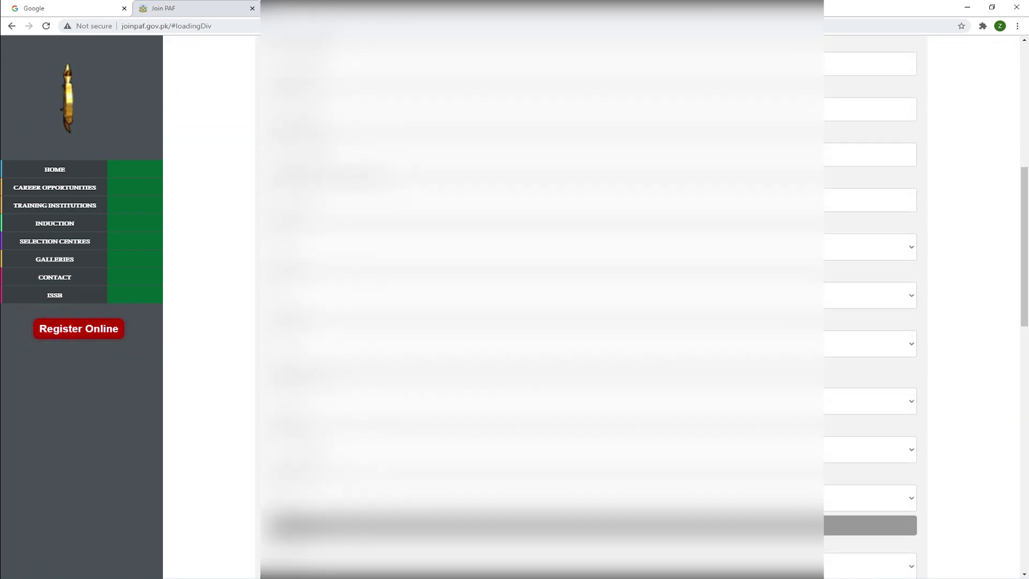
{"action": "scroll", "coordinate": [542, 306], "scroll_direction": "down", "scroll_amount": 3}
{"action": "scroll", "coordinate": [542, 305], "scroll_direction": "down", "scroll_amount": 10}
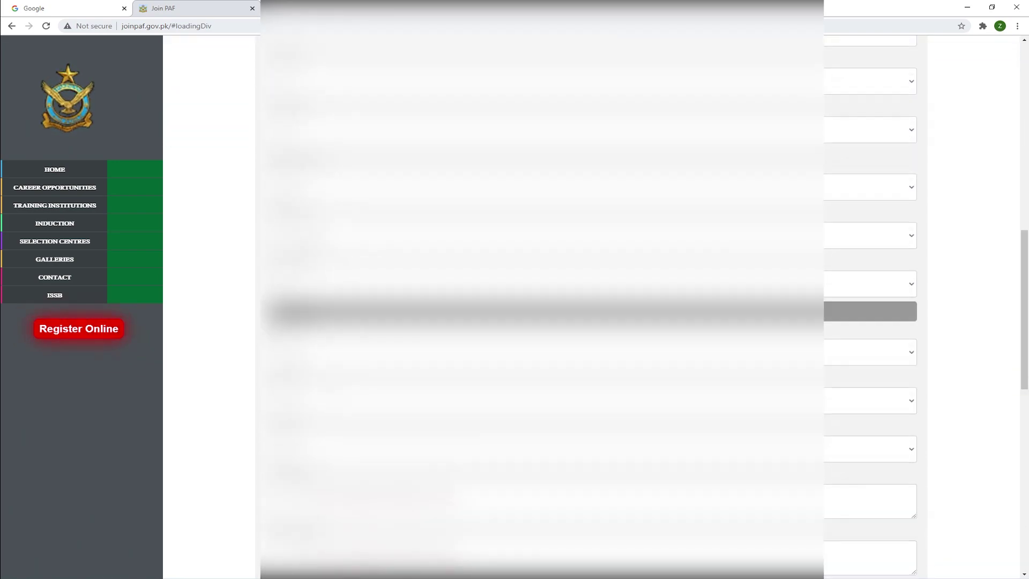
{"action": "scroll", "coordinate": [542, 306], "scroll_direction": "down", "scroll_amount": 1}
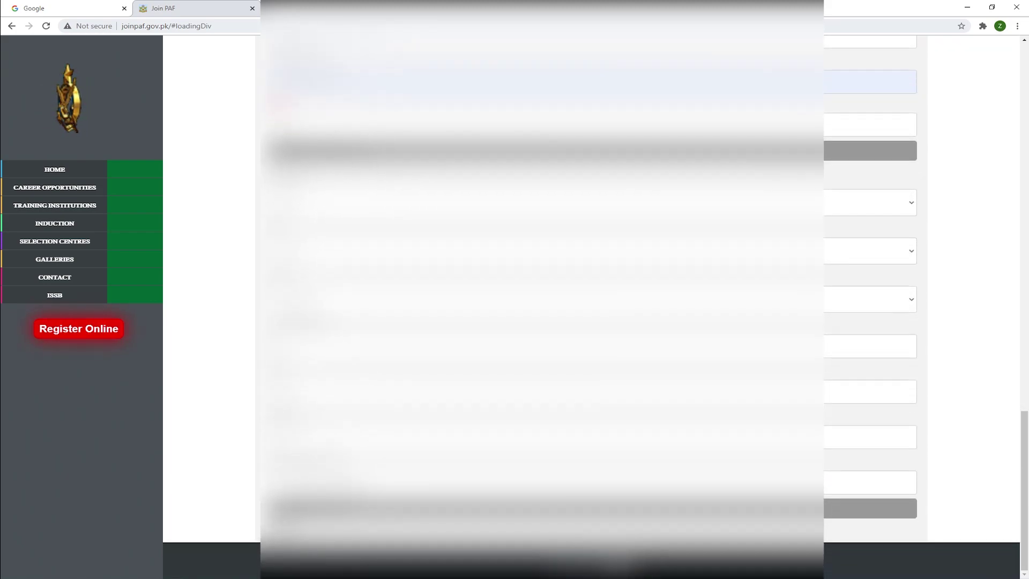
Submit the registration form, which flags the missing Domicile province.
{"action": "left_click", "coordinate": [283, 528]}
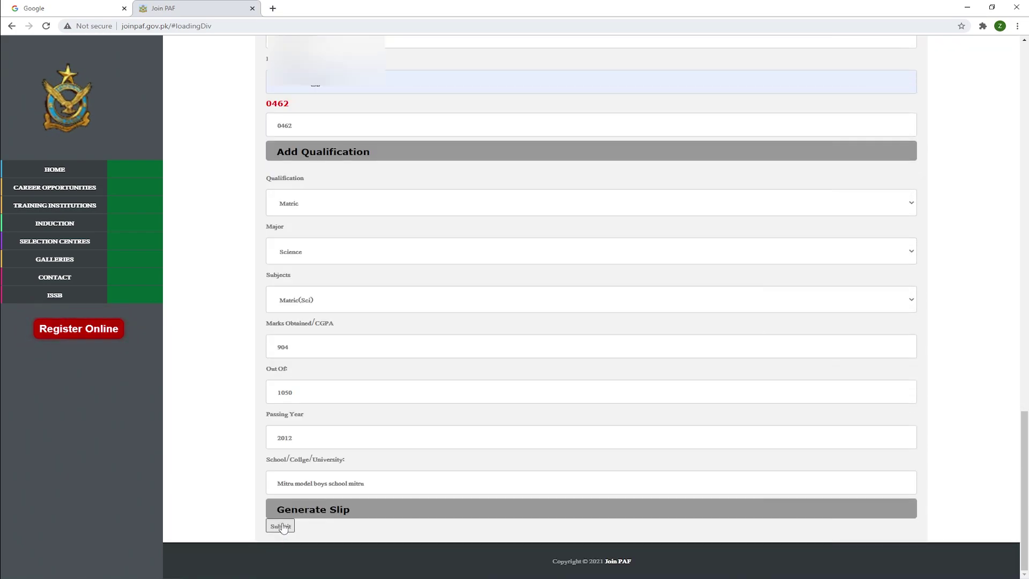
{"action": "scroll", "coordinate": [542, 306], "scroll_direction": "down", "scroll_amount": 3}
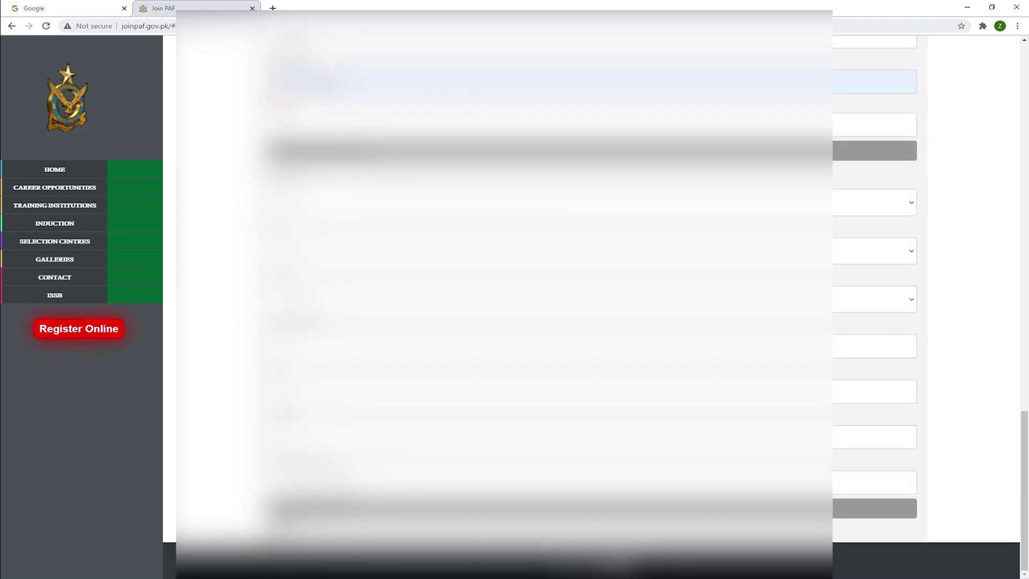
{"action": "scroll", "coordinate": [895, 285], "scroll_direction": "up", "scroll_amount": 1}
{"action": "scroll", "coordinate": [895, 286], "scroll_direction": "down", "scroll_amount": 1}
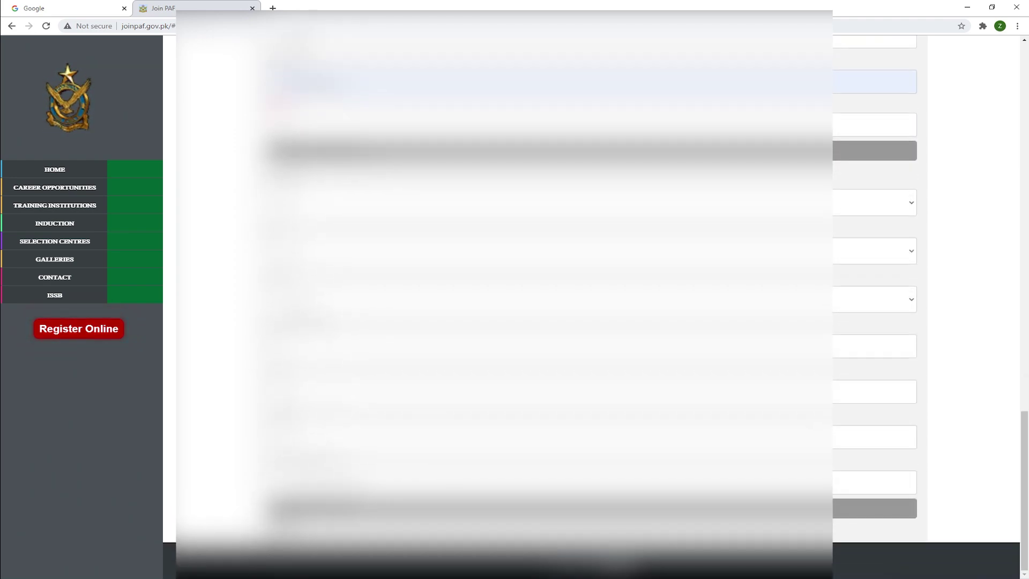
{"action": "scroll", "coordinate": [542, 306], "scroll_direction": "up", "scroll_amount": 10}
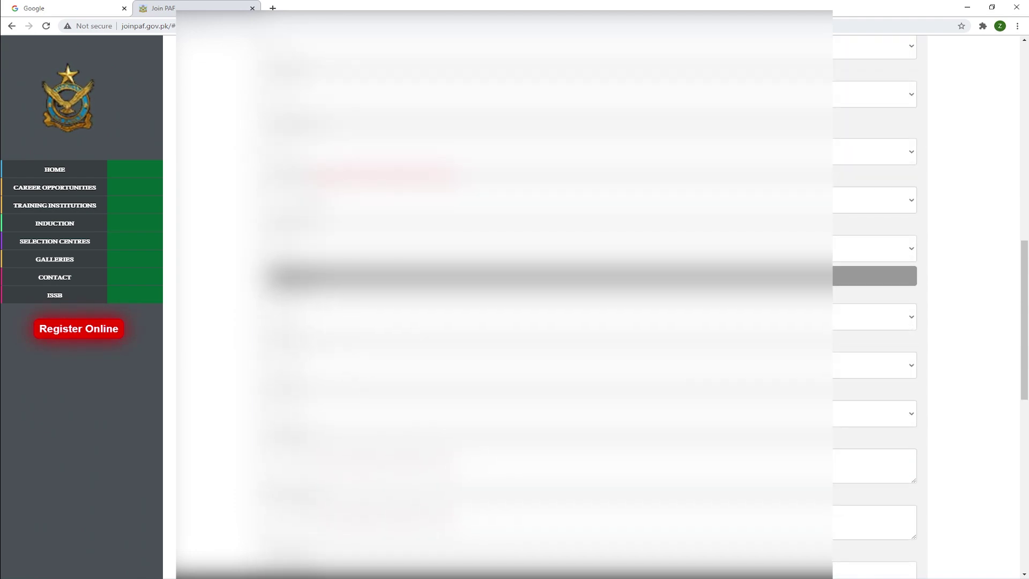
Set the domicile province to Punjab and resubmit the registration form.
{"action": "left_click", "coordinate": [300, 209]}
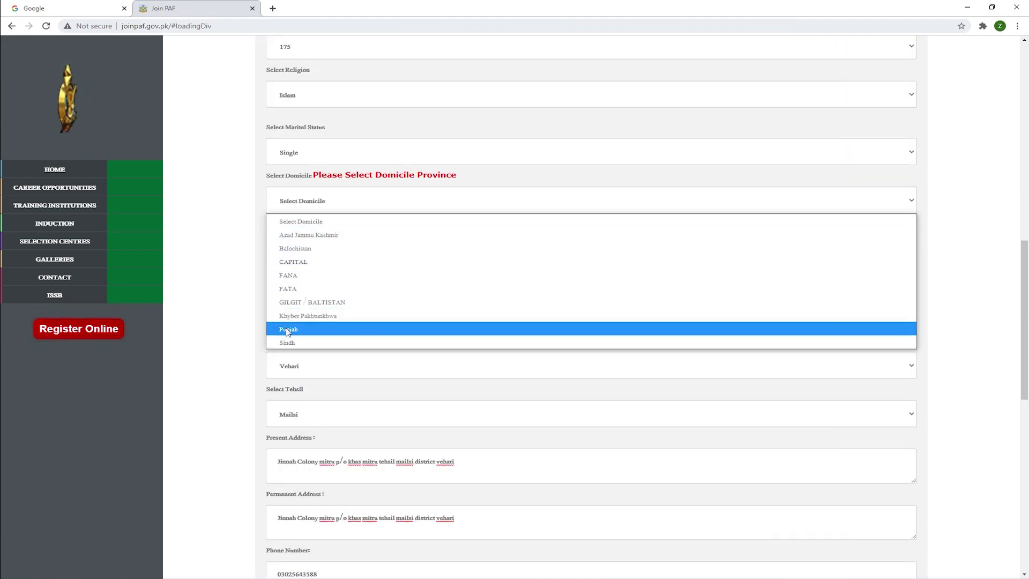
{"action": "left_click", "coordinate": [288, 329]}
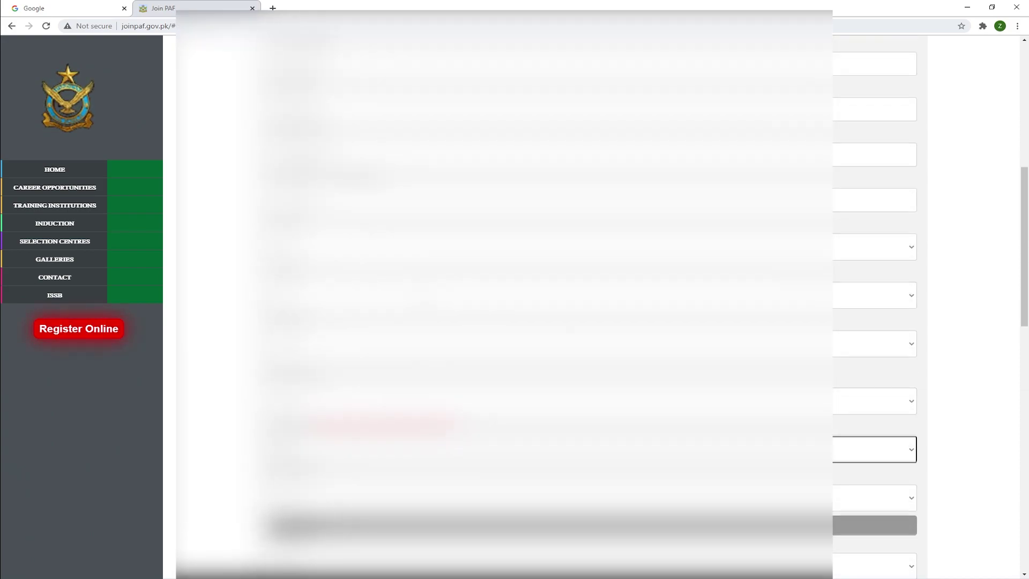
{"action": "scroll", "coordinate": [544, 300], "scroll_direction": "down", "scroll_amount": 7}
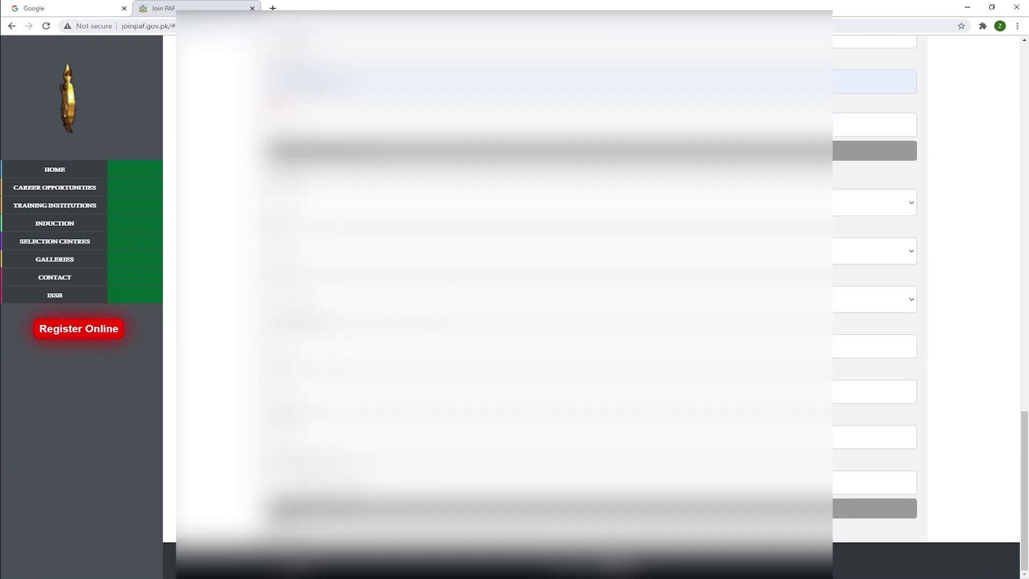
{"action": "left_click", "coordinate": [280, 525]}
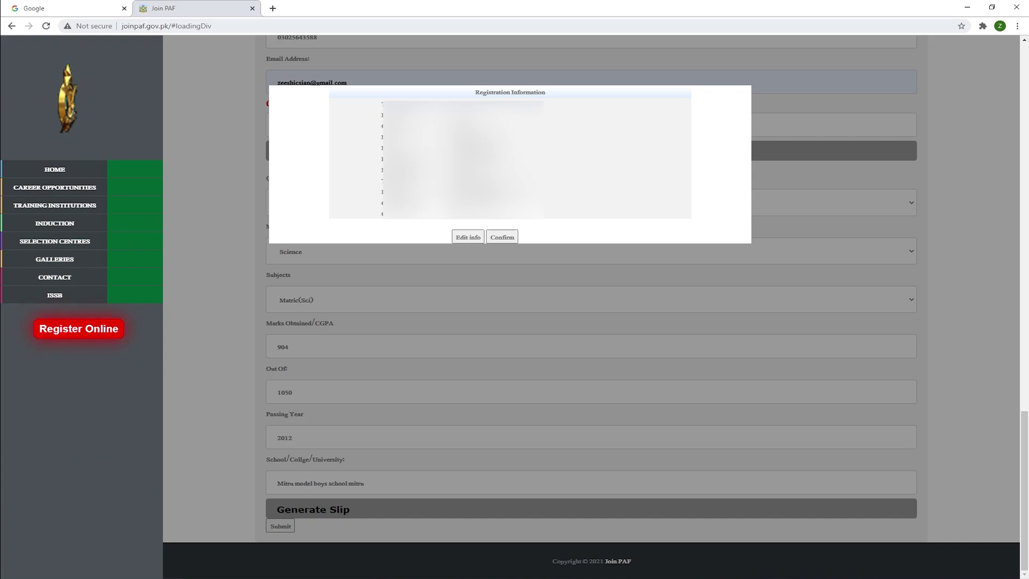
Confirm the registration details to get the slip with test date 18-01-2021 at 06:30 Hrs.
{"action": "left_click", "coordinate": [503, 239]}
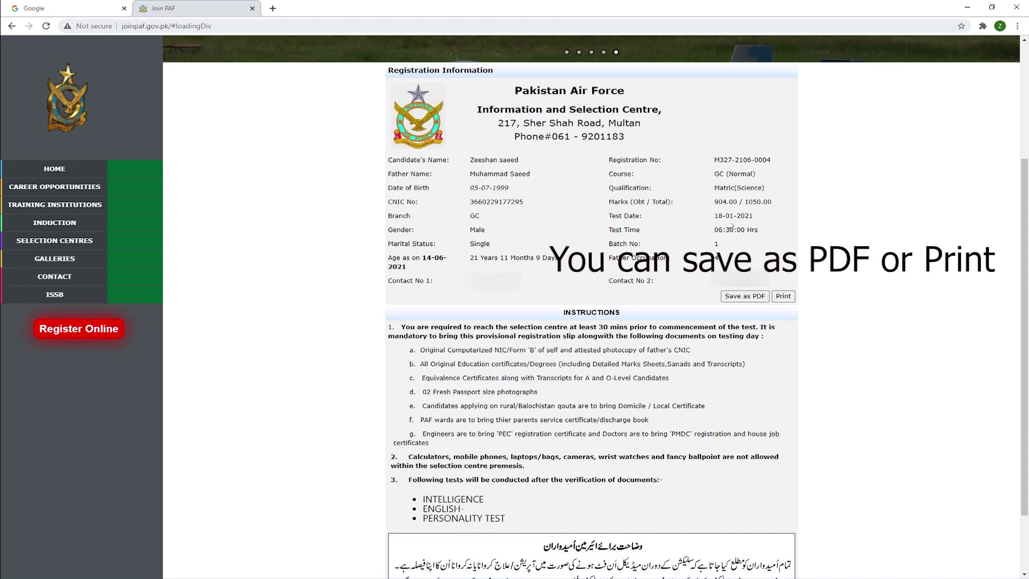
{"action": "left_click_drag", "start_coordinate": [715, 216], "coordinate": [760, 216]}
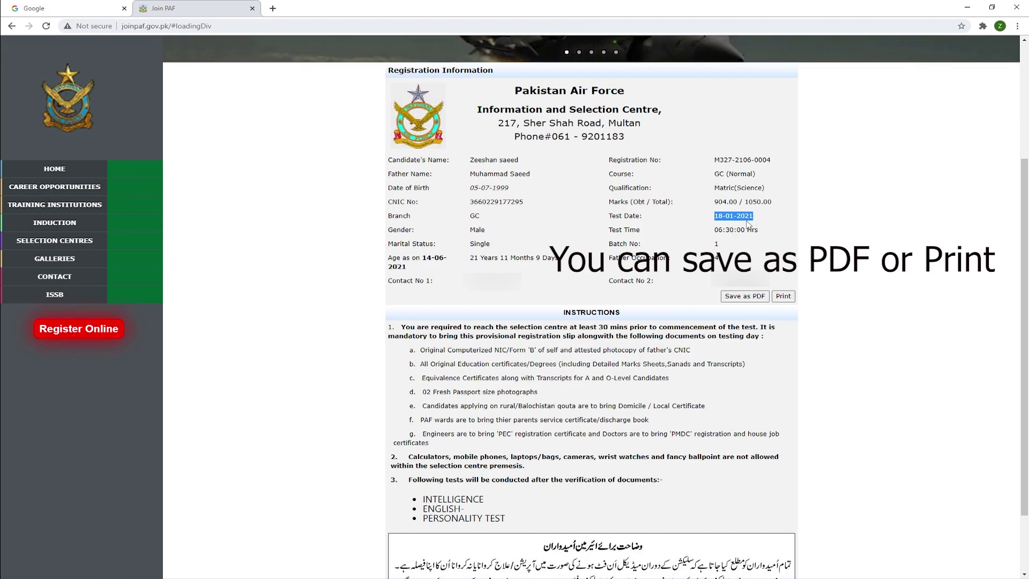
{"action": "left_click_drag", "start_coordinate": [715, 229], "coordinate": [769, 229]}
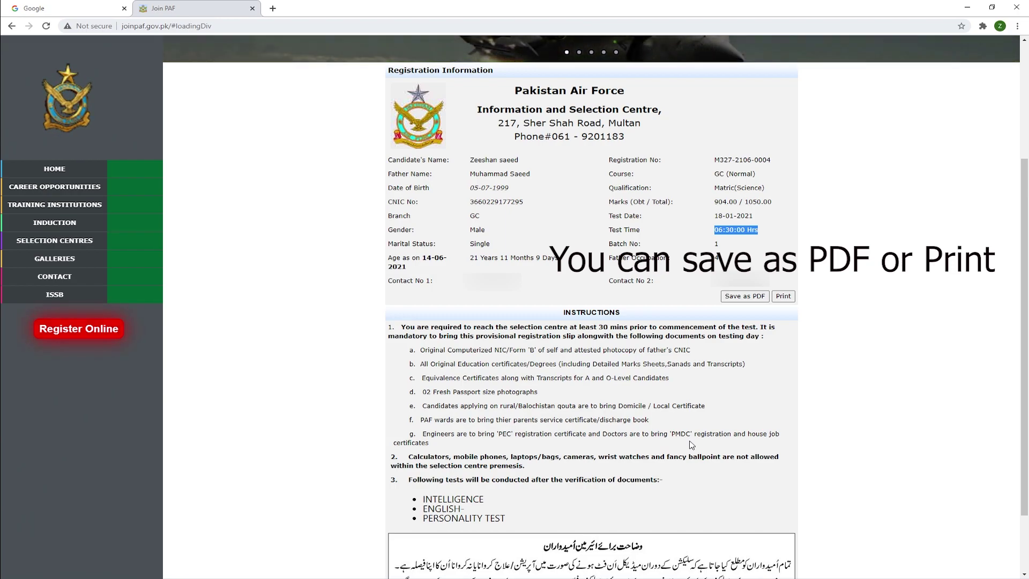
{"action": "scroll", "coordinate": [692, 445], "scroll_direction": "down", "scroll_amount": 2}
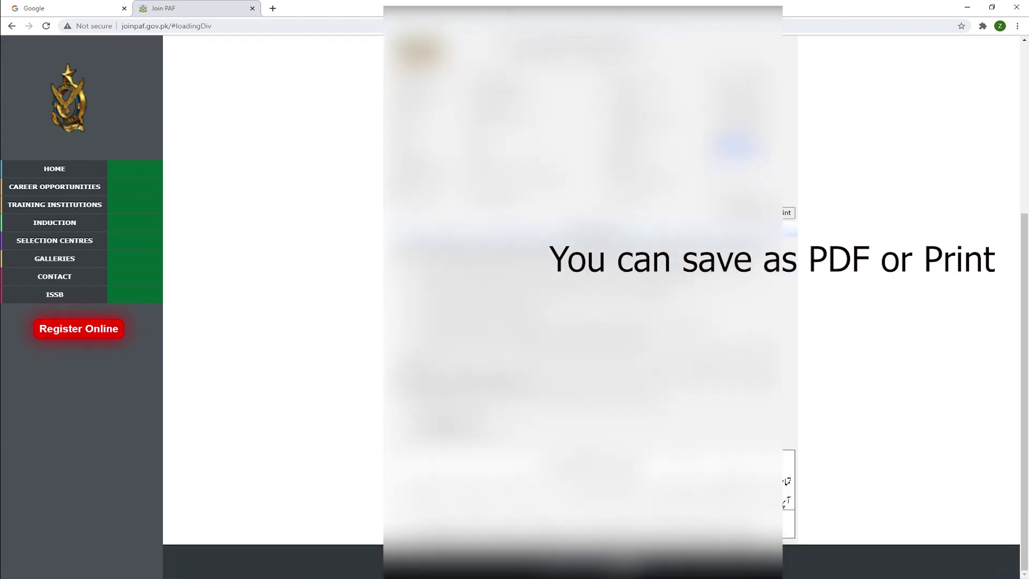